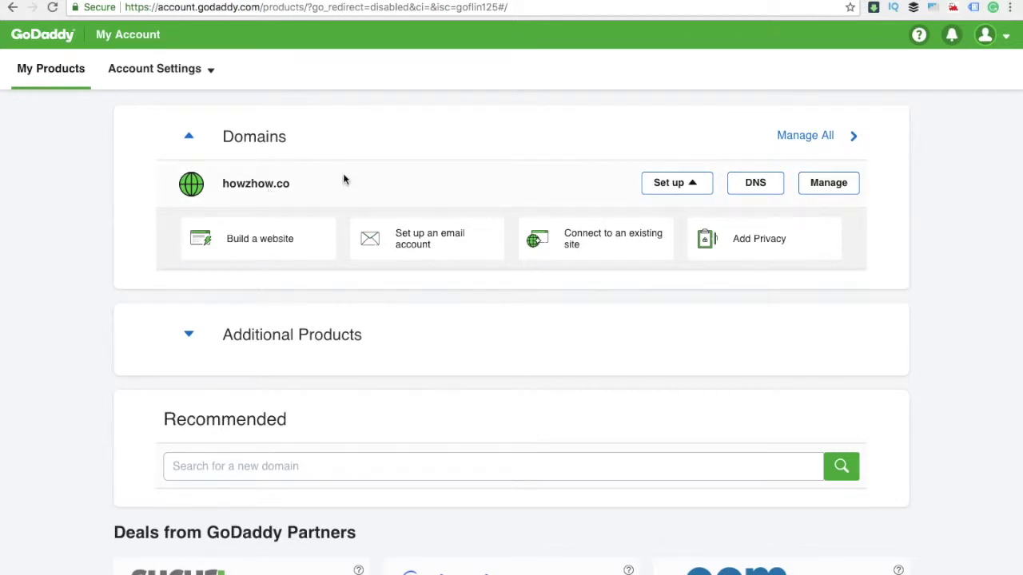
# Open GoDaddy's DNS Management page for howzhow.co from the domain list
pyautogui.scroll(-3, 343, 179)
pyautogui.scroll(3, 283, 180)
pyautogui.click(756, 184)
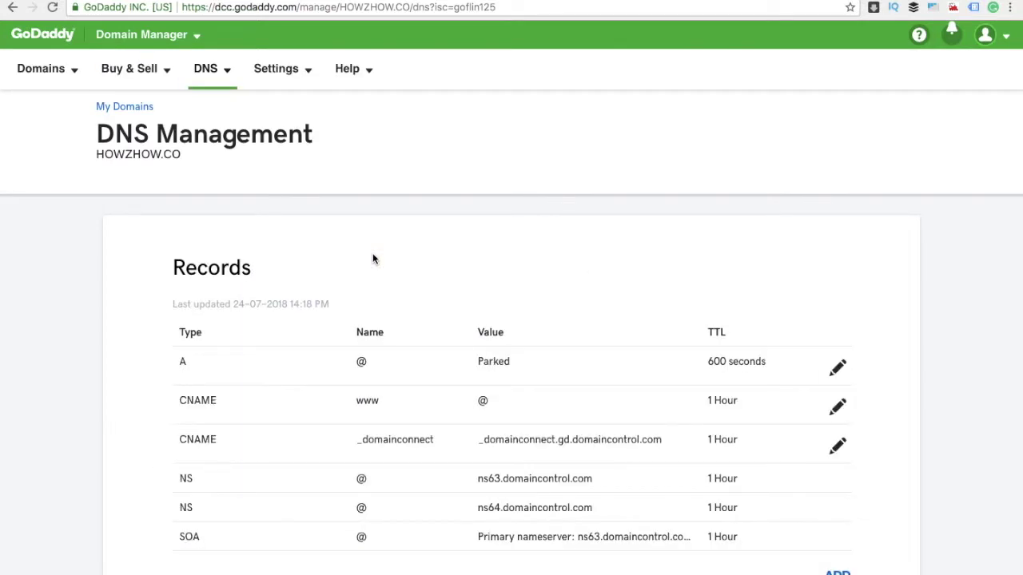
# Switch howzhow.co's nameservers to Custom and enter dns1.namecheaphosting.com as the first
pyautogui.scroll(-8, 372, 259)
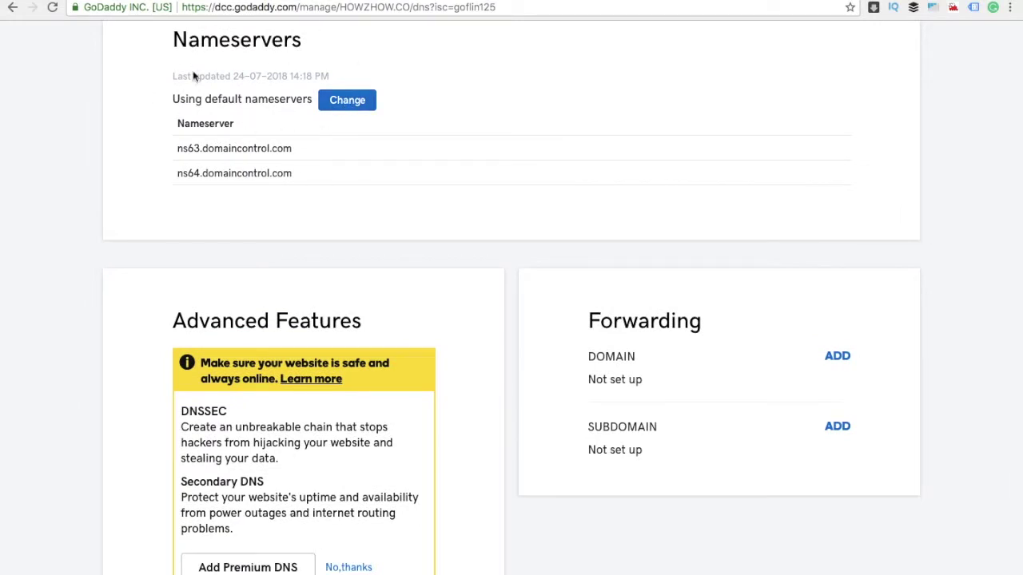
pyautogui.click(349, 108)
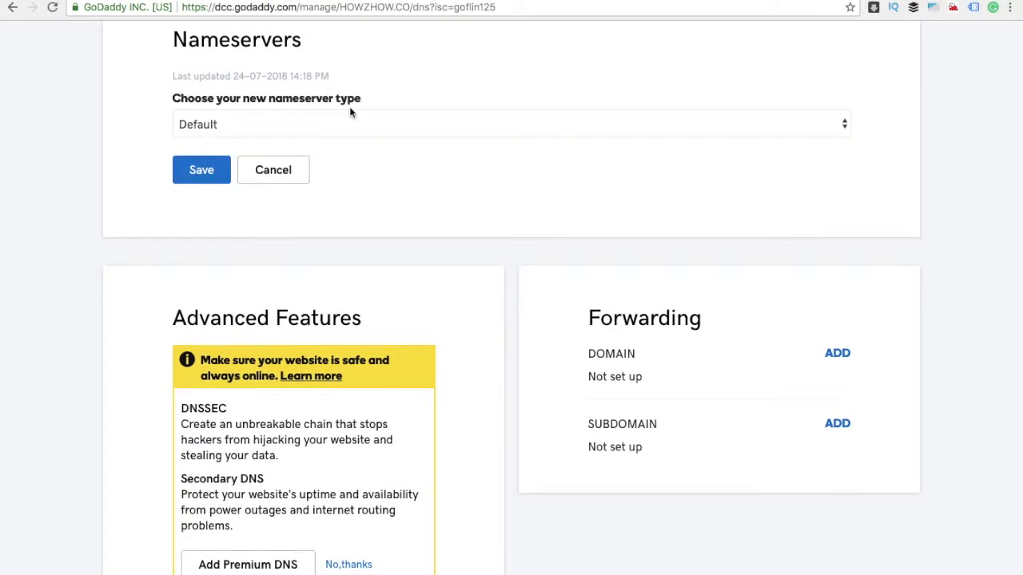
pyautogui.click(286, 126)
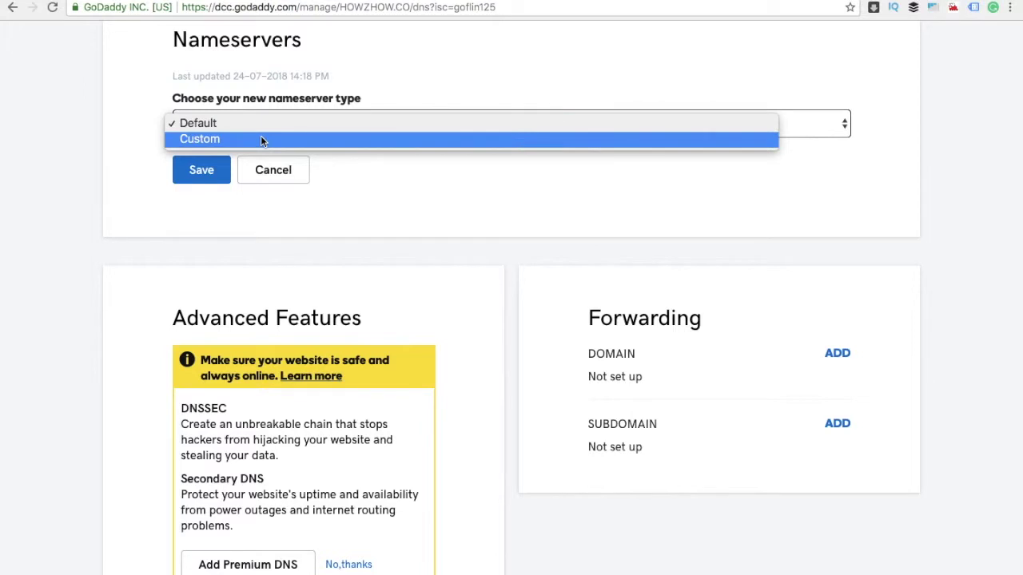
pyautogui.click(261, 140)
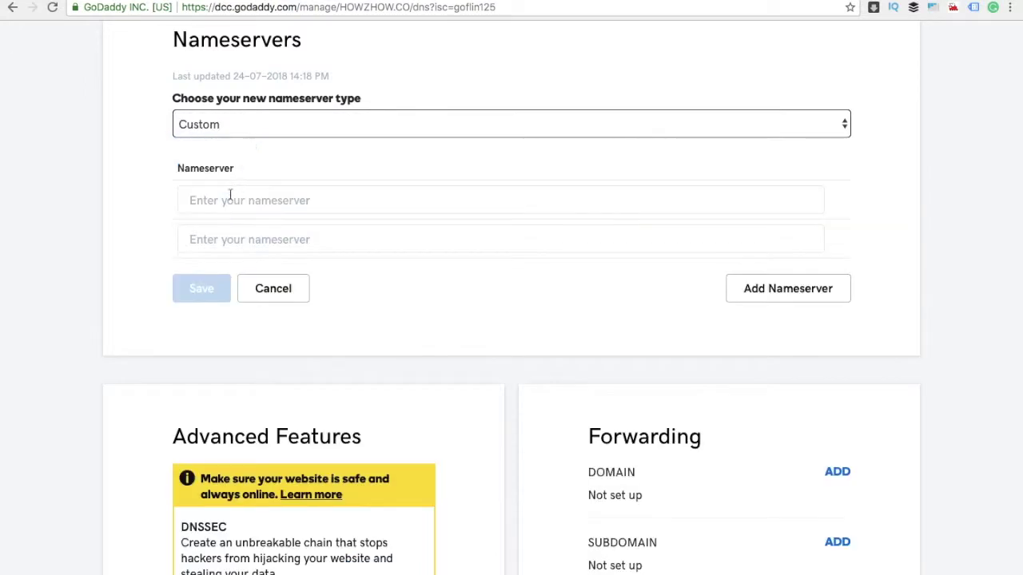
pyautogui.click(225, 201)
pyautogui.write('d')
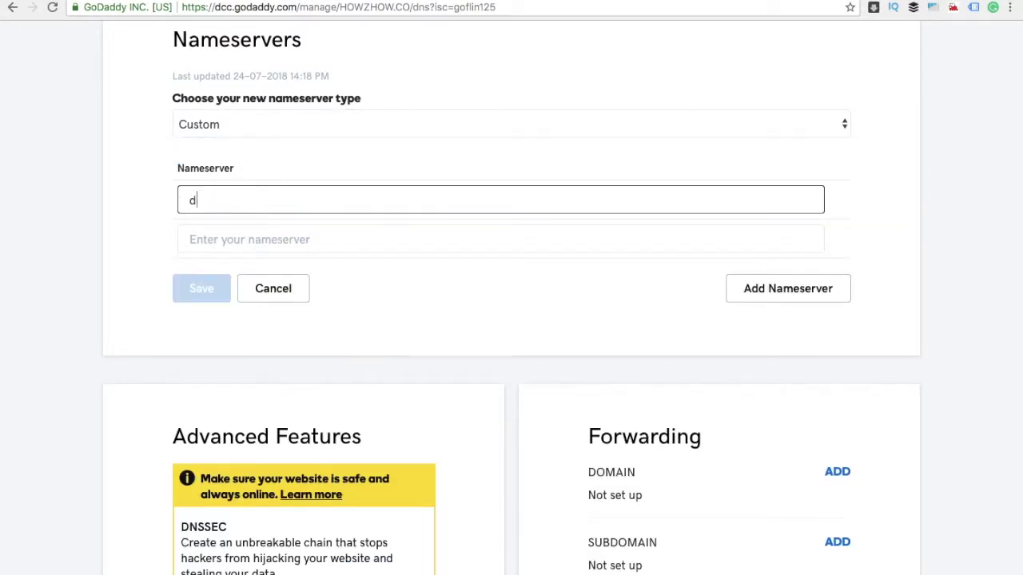
pyautogui.write('ns1.namecheaphosting.com')
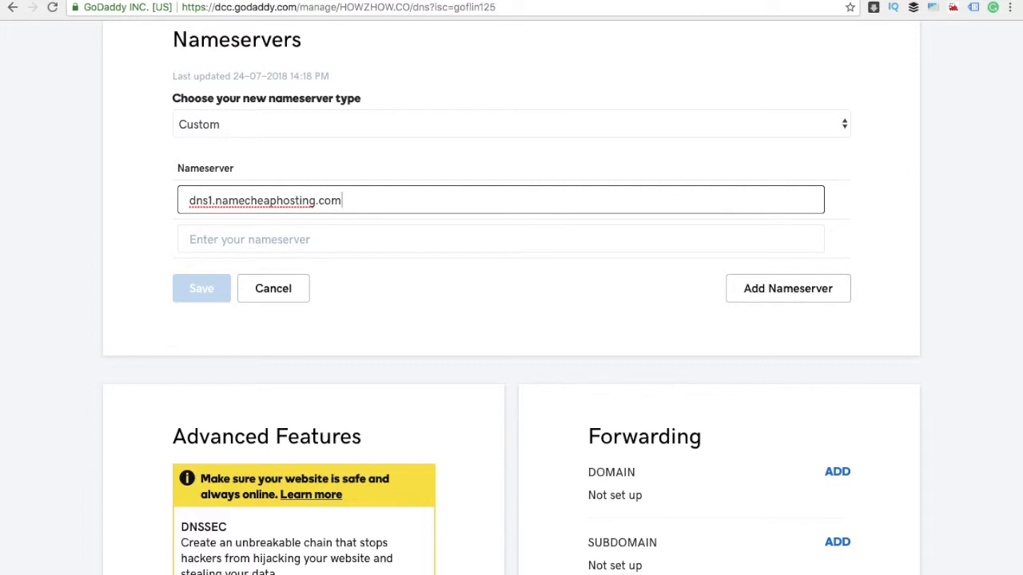
# In a new tab, search Google for 'namecheap hosting dns for godadday'
pyautogui.hotkey('ctrl', 't')
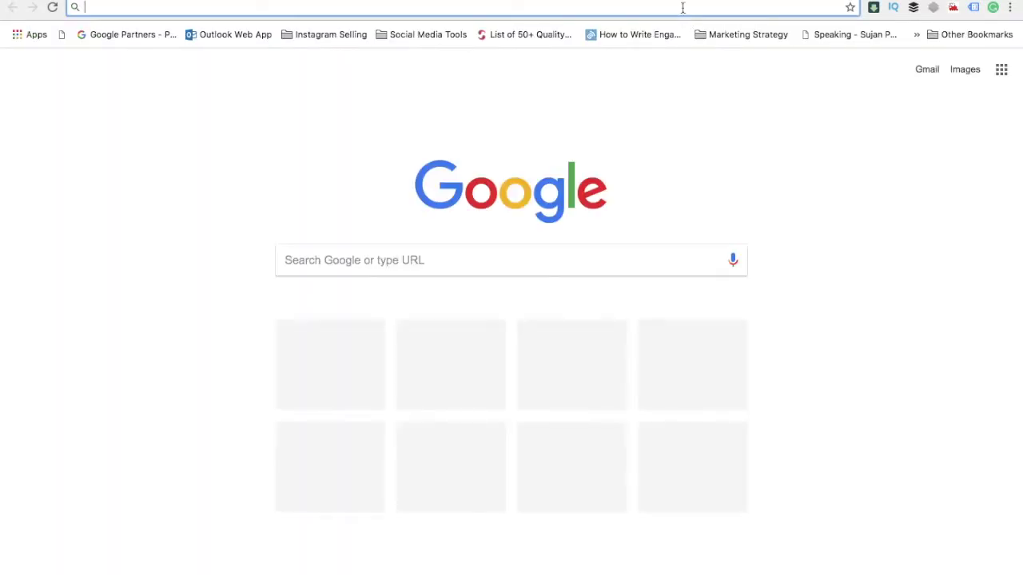
pyautogui.write('namecheap hist')
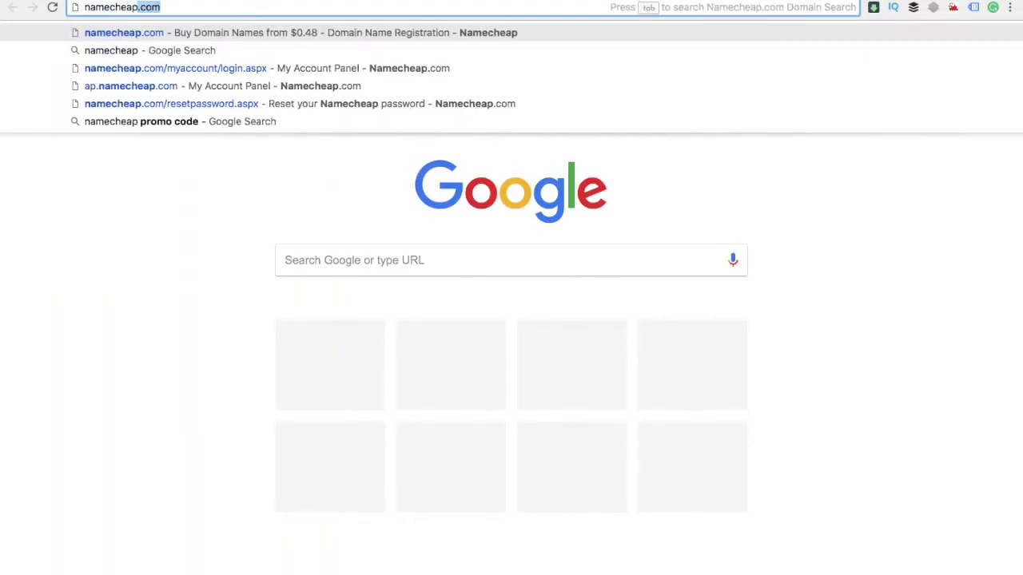
pyautogui.press('BackSpace')
pyautogui.press('BackSpace')
pyautogui.press('BackSpace')
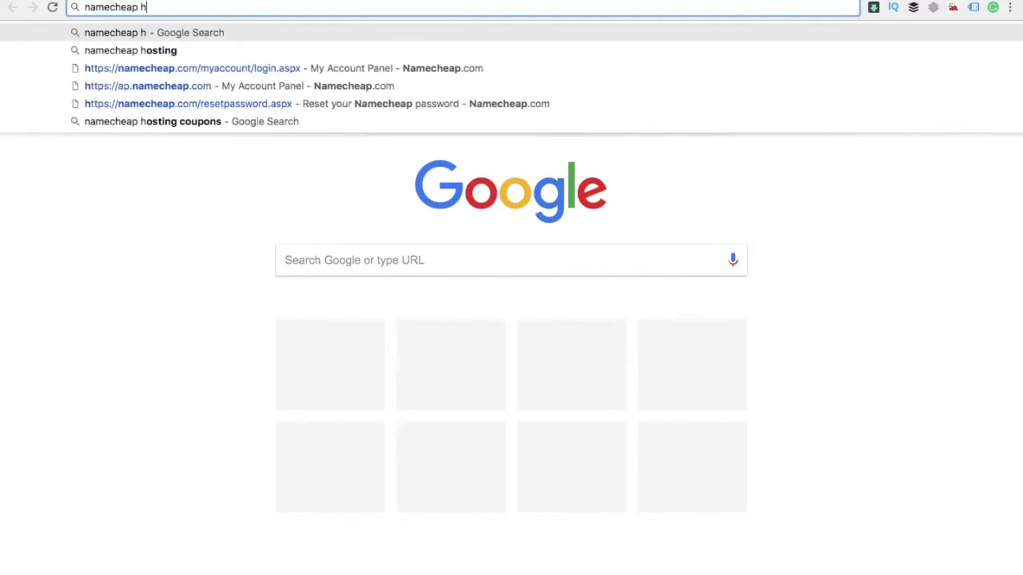
pyautogui.write('ostig')
pyautogui.press('BackSpace')
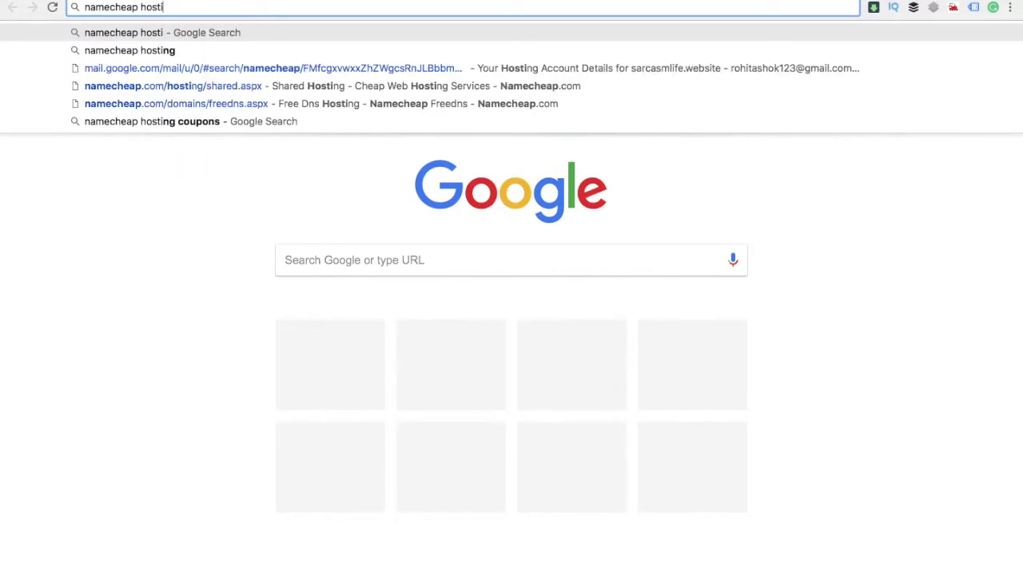
pyautogui.write('g')
pyautogui.press('BackSpace')
pyautogui.write('i')
pyautogui.press('BackSpace')
pyautogui.write('ng ')
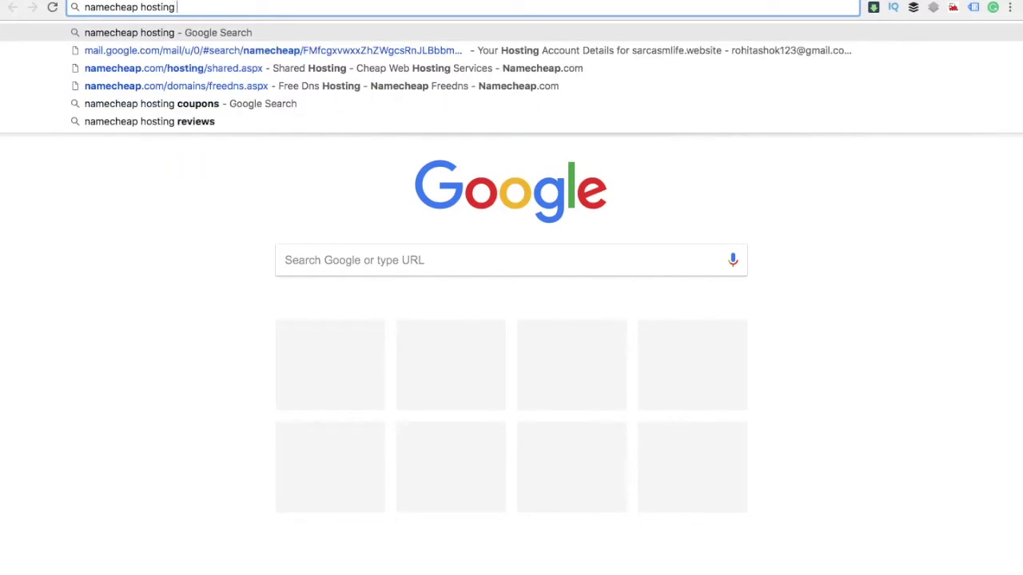
pyautogui.write('dns')
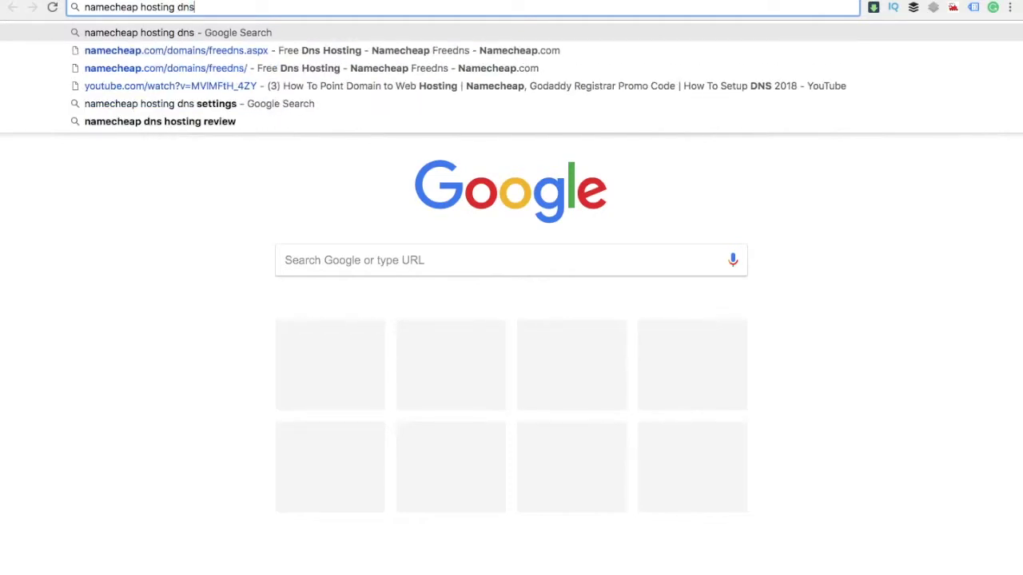
pyautogui.write(' for ')
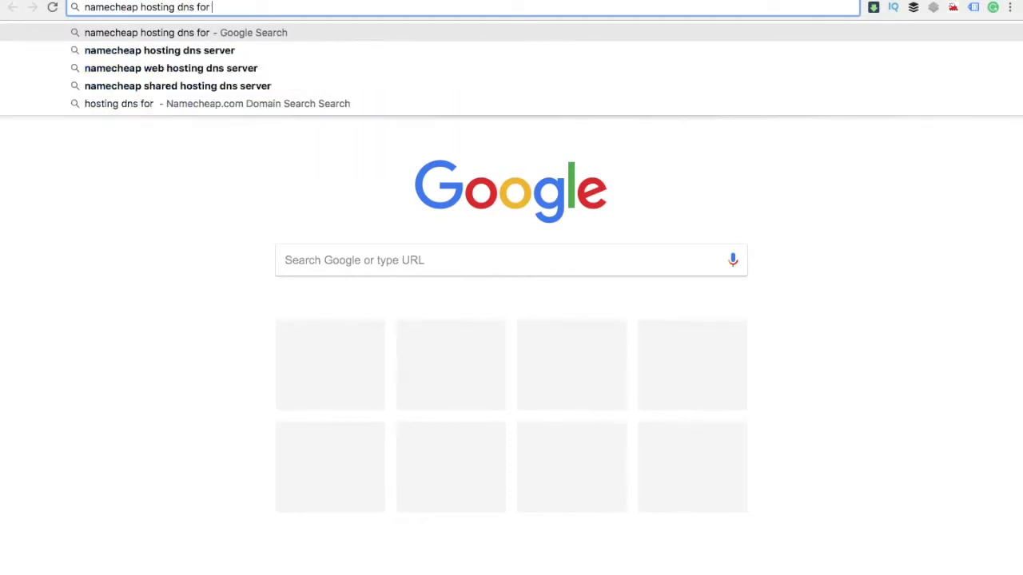
pyautogui.write('go')
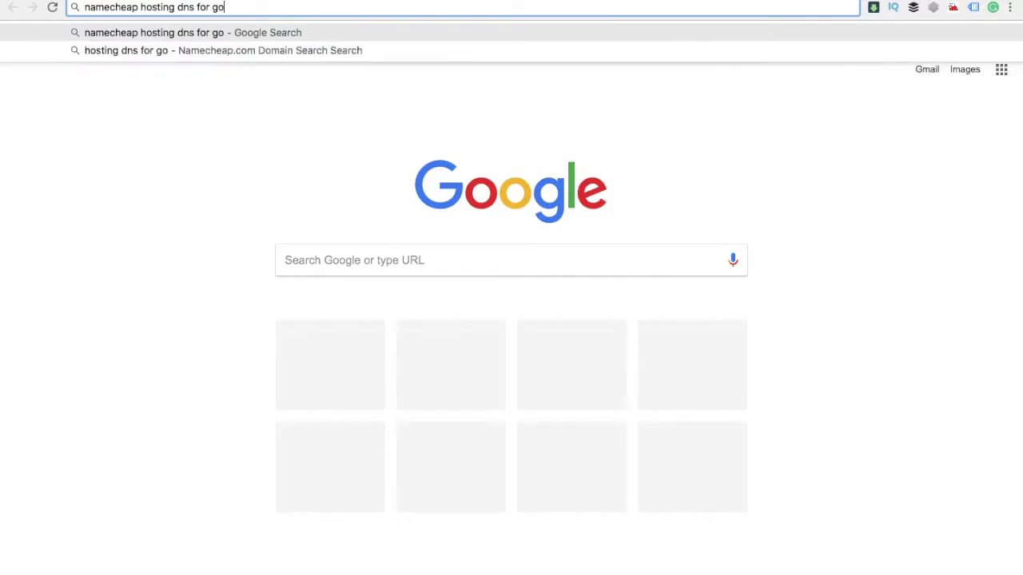
pyautogui.write('da')
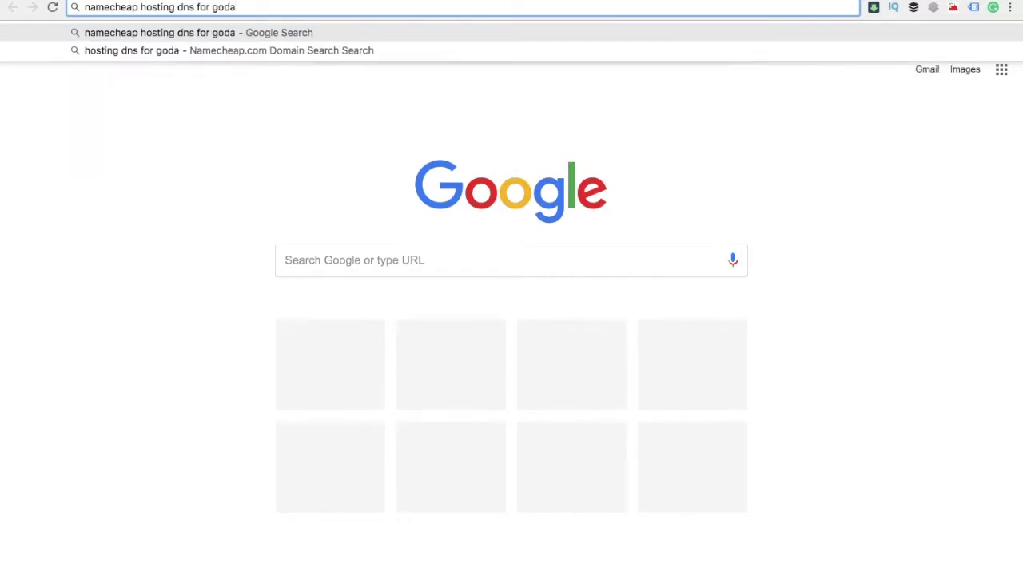
pyautogui.write('dday')
pyautogui.press('Return')
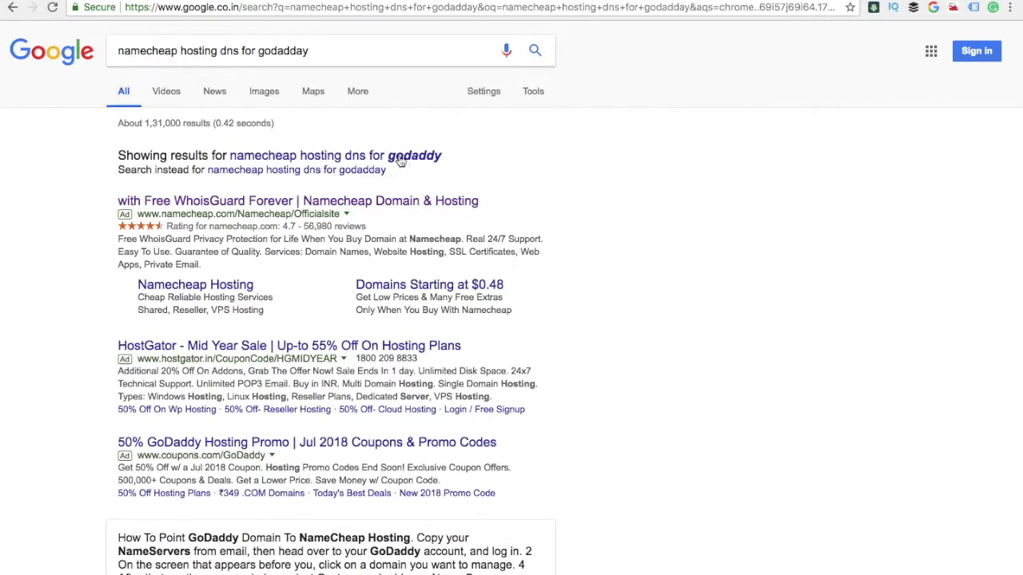
# Accept the corrected 'godaddy' spelling and browse the Namecheap nameserver guides in the results
pyautogui.click(400, 158)
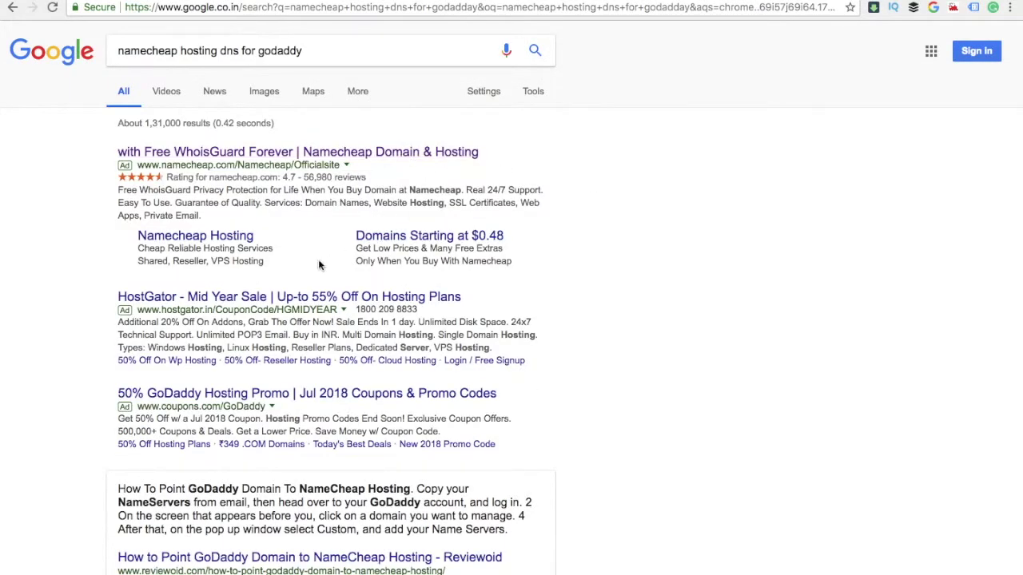
pyautogui.scroll(-3, 541, 489)
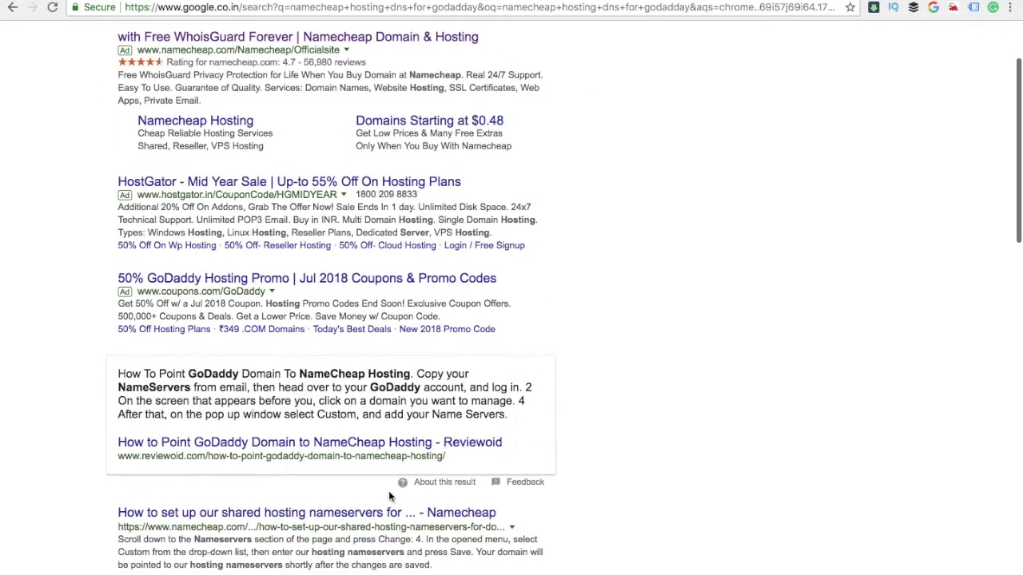
pyautogui.scroll(-5, 389, 496)
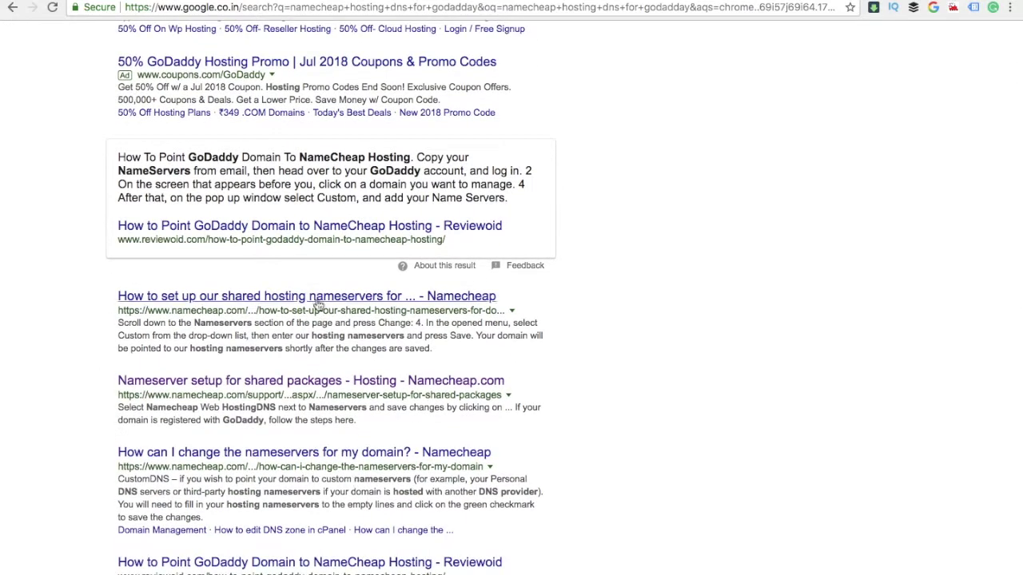
# Open Namecheap's hosting nameserver guide and copy dns1 and dns2.namecheaphosting.com
pyautogui.click(314, 297)
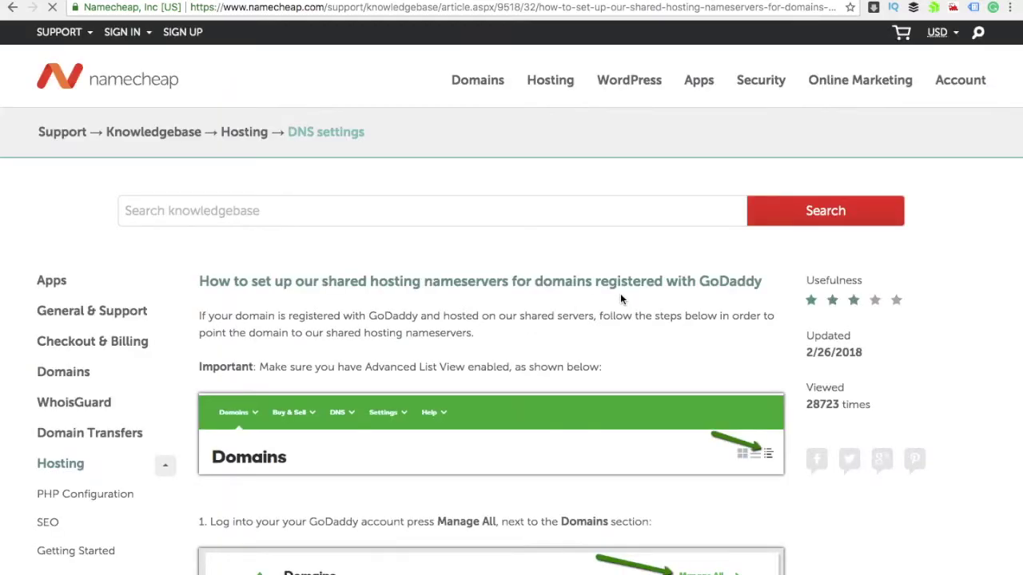
pyautogui.scroll(-2, 620, 299)
pyautogui.scroll(-2, 620, 299)
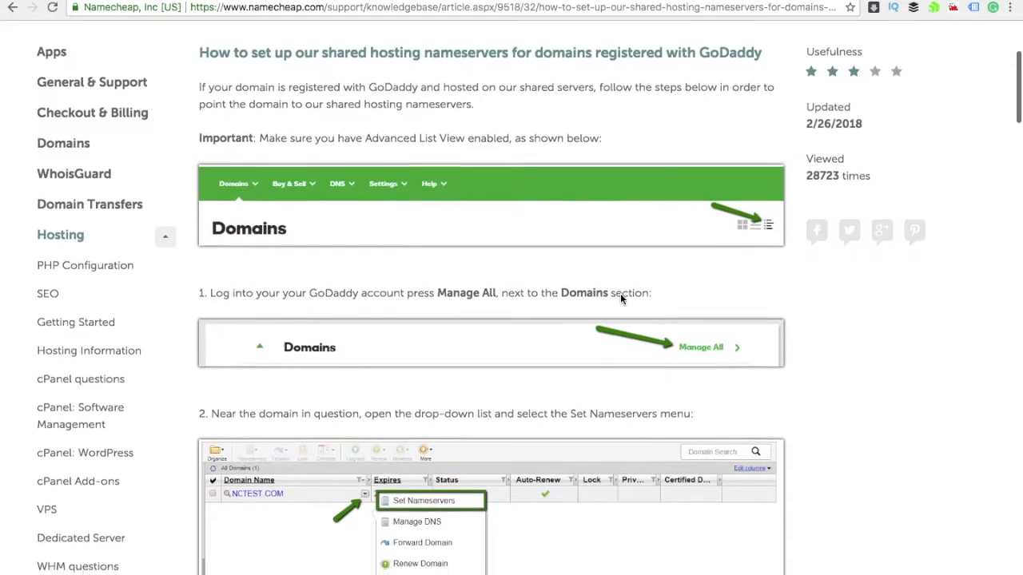
pyautogui.scroll(1, 620, 299)
pyautogui.scroll(-2, 531, 319)
pyautogui.scroll(-10, 531, 319)
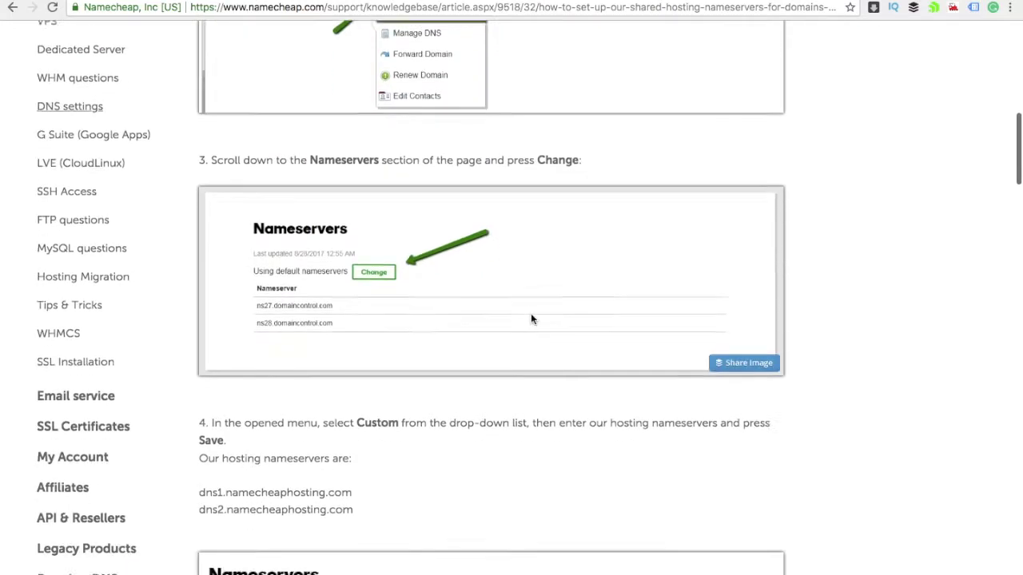
pyautogui.scroll(-1, 432, 353)
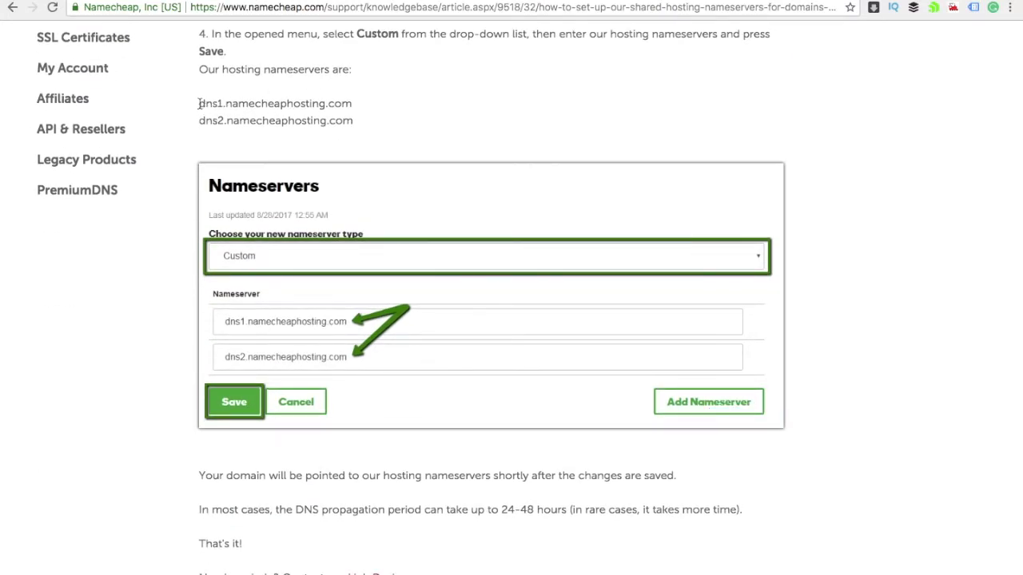
pyautogui.moveTo(201, 103); pyautogui.dragTo(360, 109)
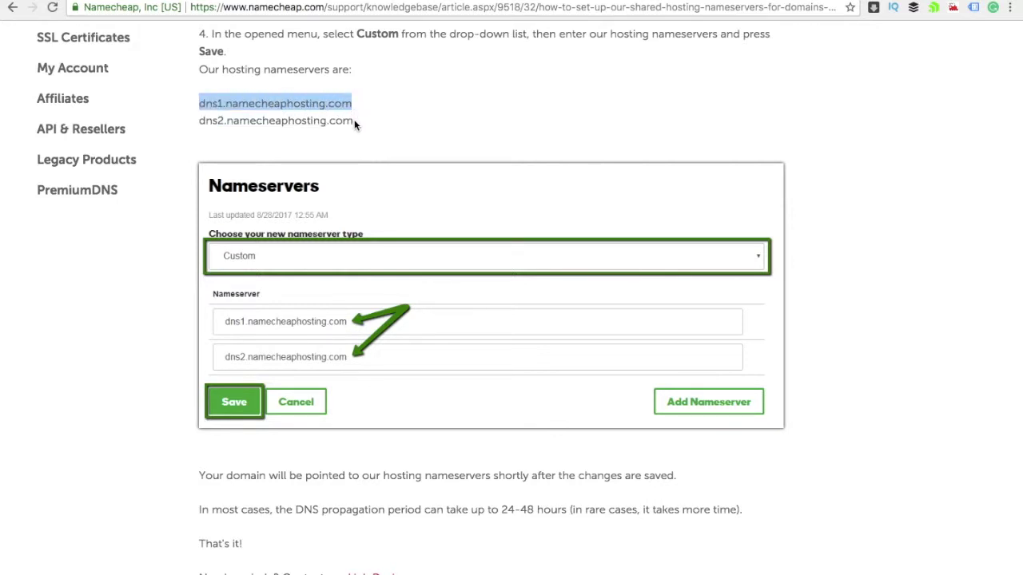
pyautogui.moveTo(357, 120); pyautogui.dragTo(199, 116)
pyautogui.hotkey('ctrl', 'c')
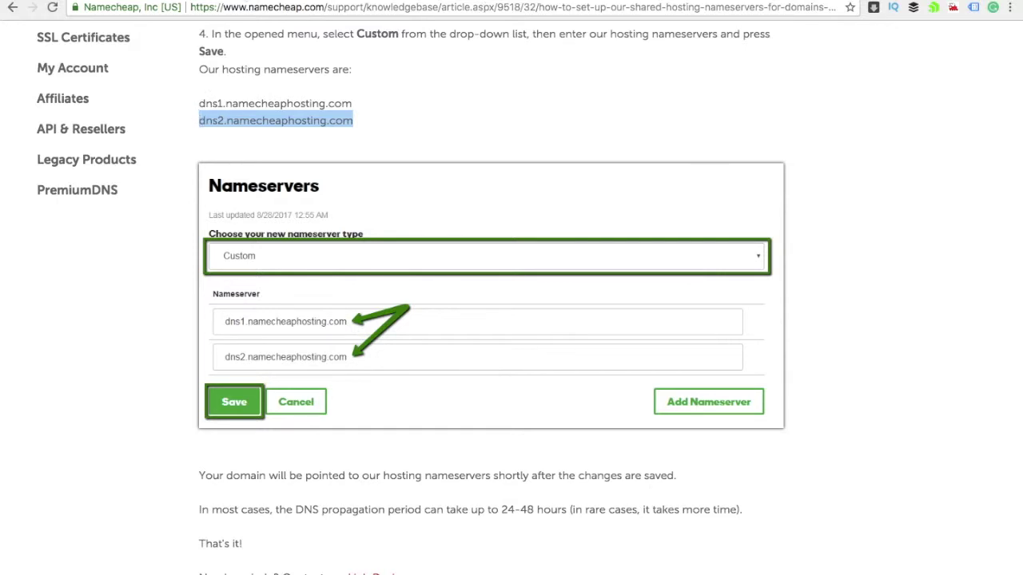
pyautogui.hotkey('ctrl', 'Tab')
# Paste dns2.namecheaphosting.com as the second nameserver and save both custom nameservers
pyautogui.click(279, 242)
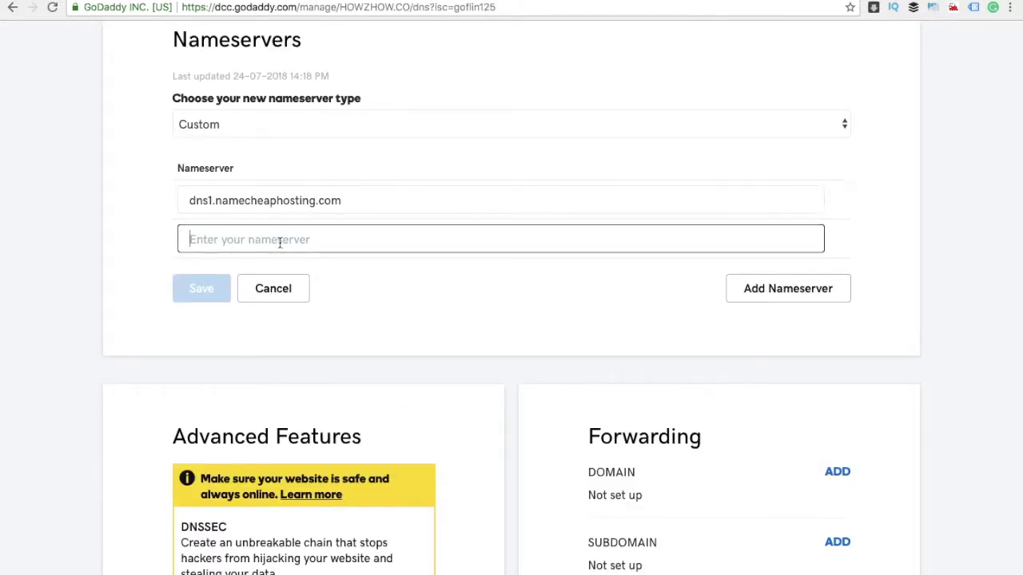
pyautogui.hotkey('ctrl', 'v')
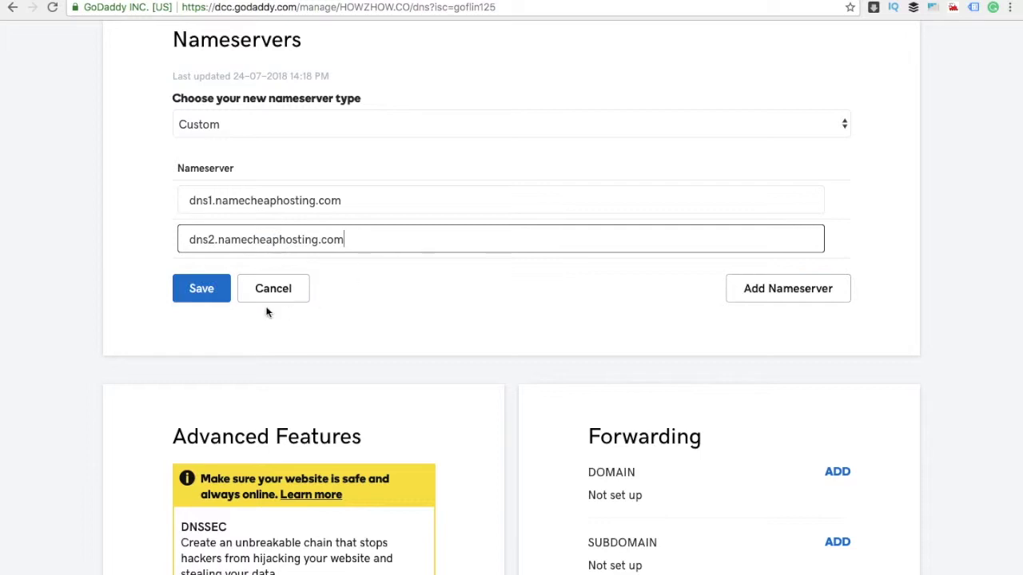
pyautogui.click(211, 296)
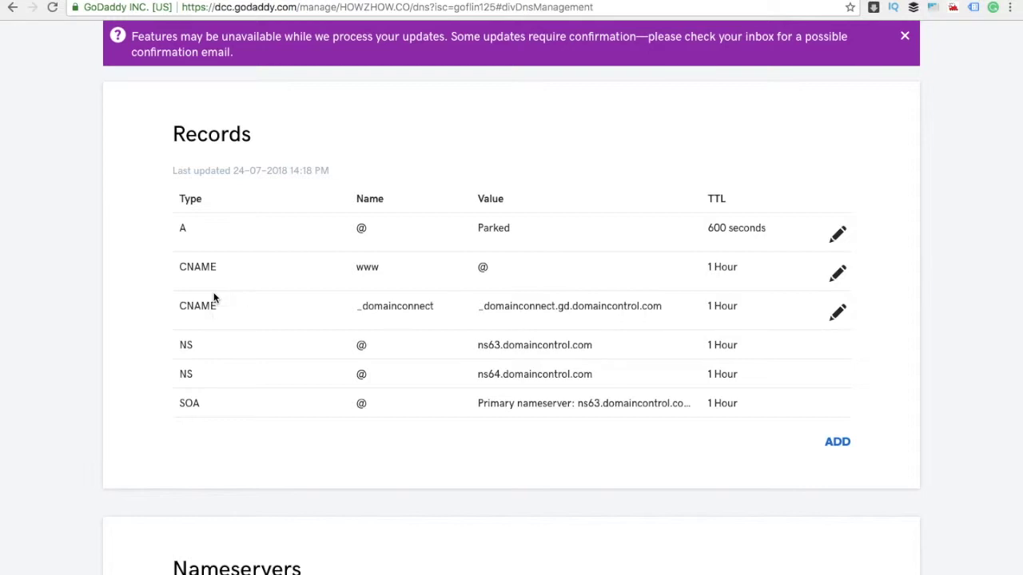
# Dismiss the processing notice, reopen howzhow.co's DNS page and check its Nameservers section
pyautogui.scroll(3, 601, 196)
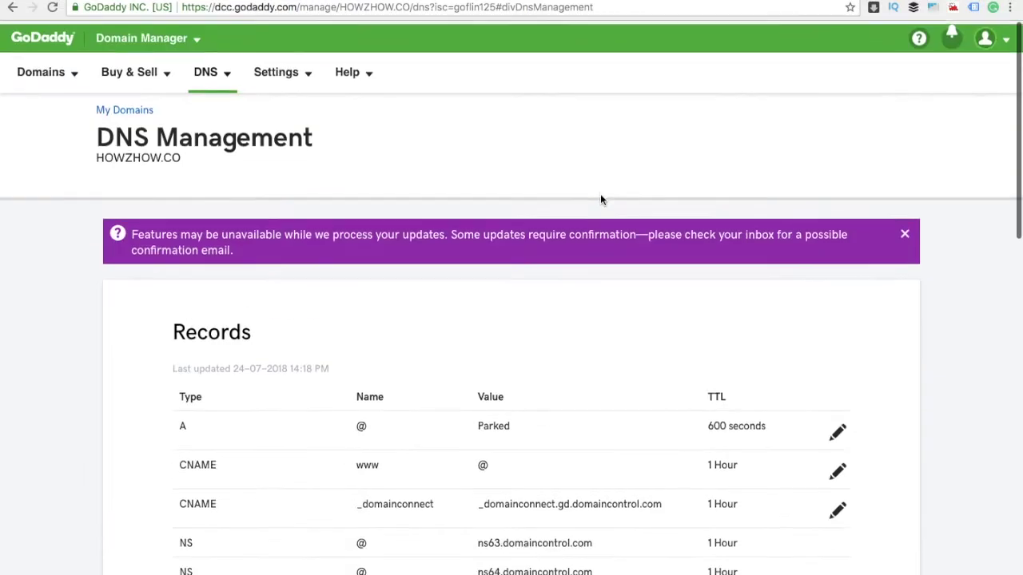
pyautogui.click(904, 231)
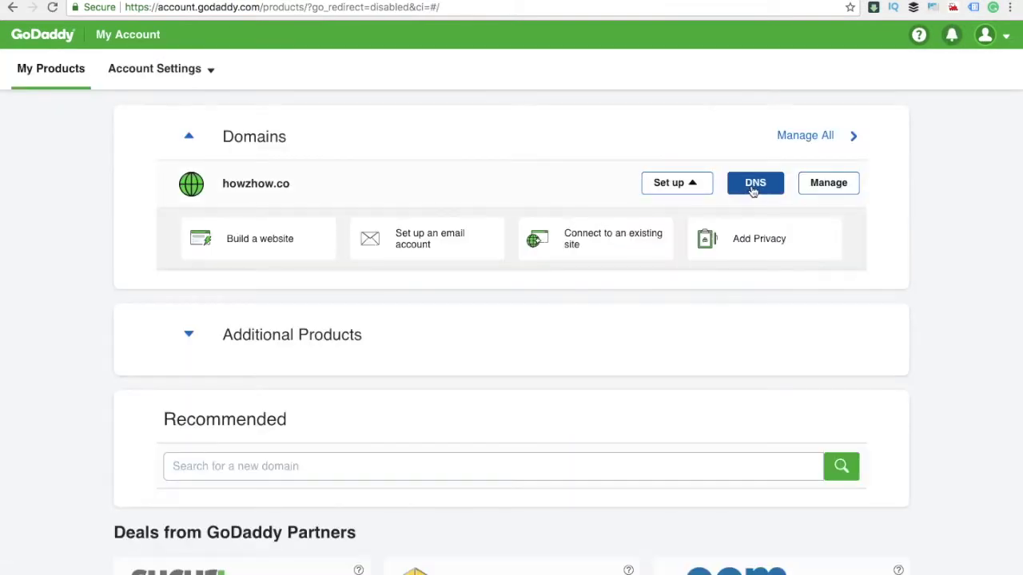
pyautogui.click(754, 188)
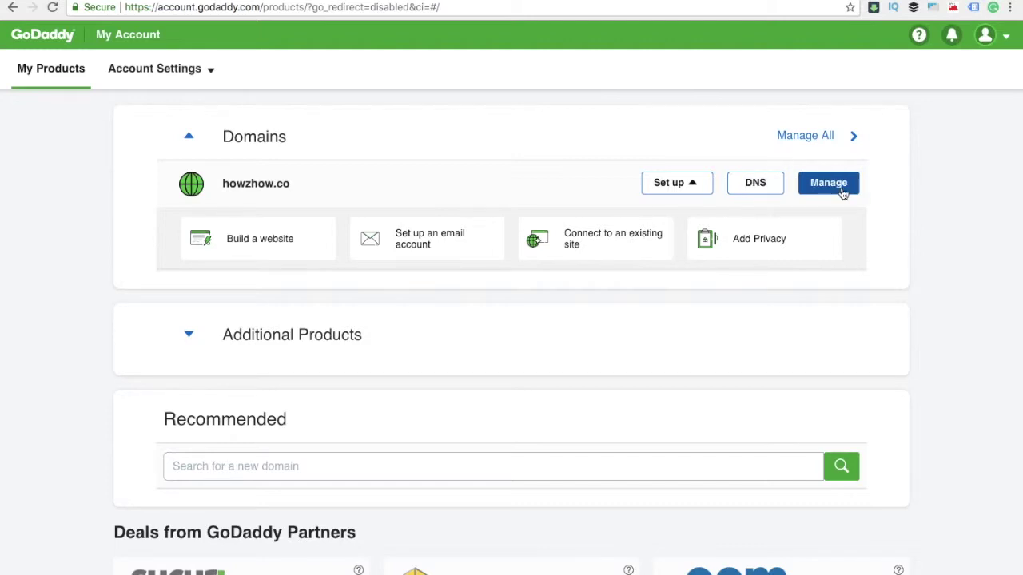
pyautogui.scroll(-3, 797, 239)
pyautogui.scroll(3, 781, 226)
pyautogui.click(757, 193)
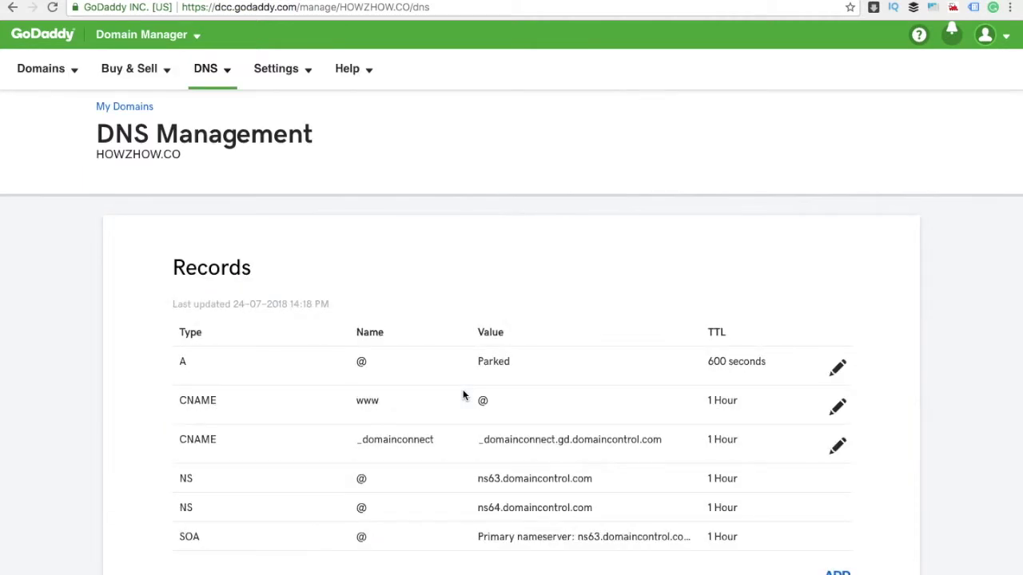
pyautogui.scroll(-1, 463, 395)
pyautogui.scroll(-10, 462, 395)
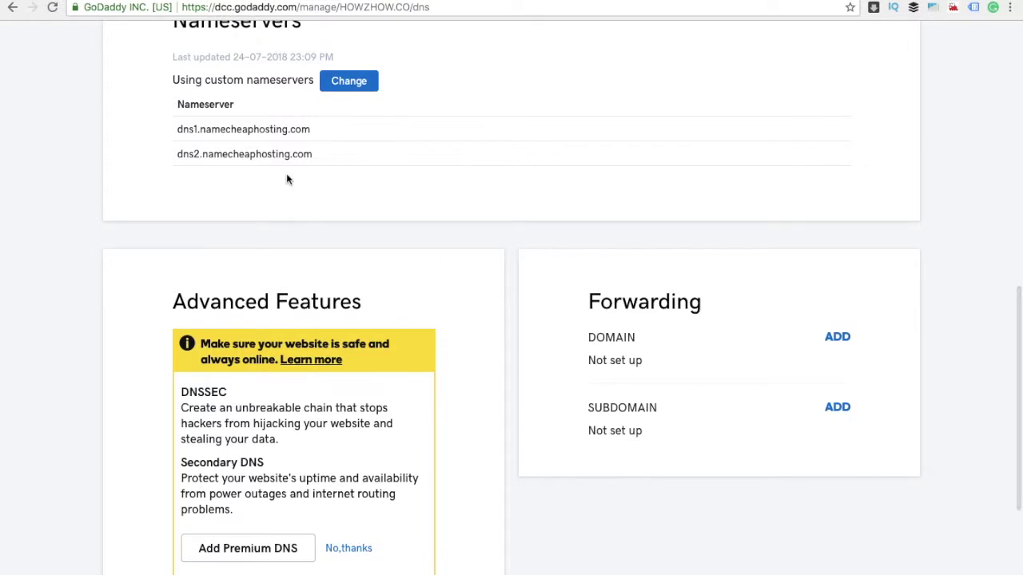
pyautogui.scroll(10, 375, 231)
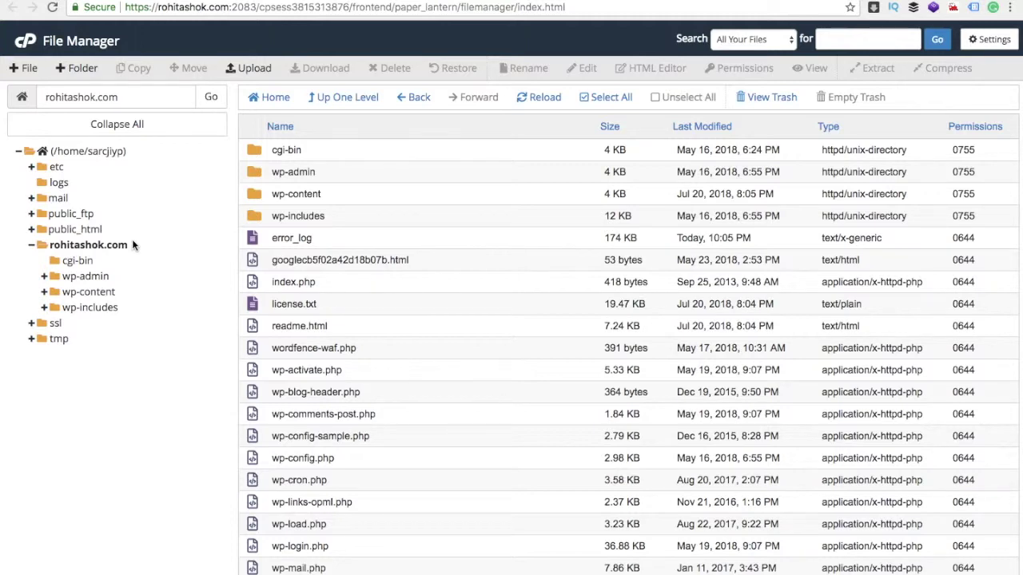
# Return to the cPanel home page and scroll through its function groups
pyautogui.click(224, 2)
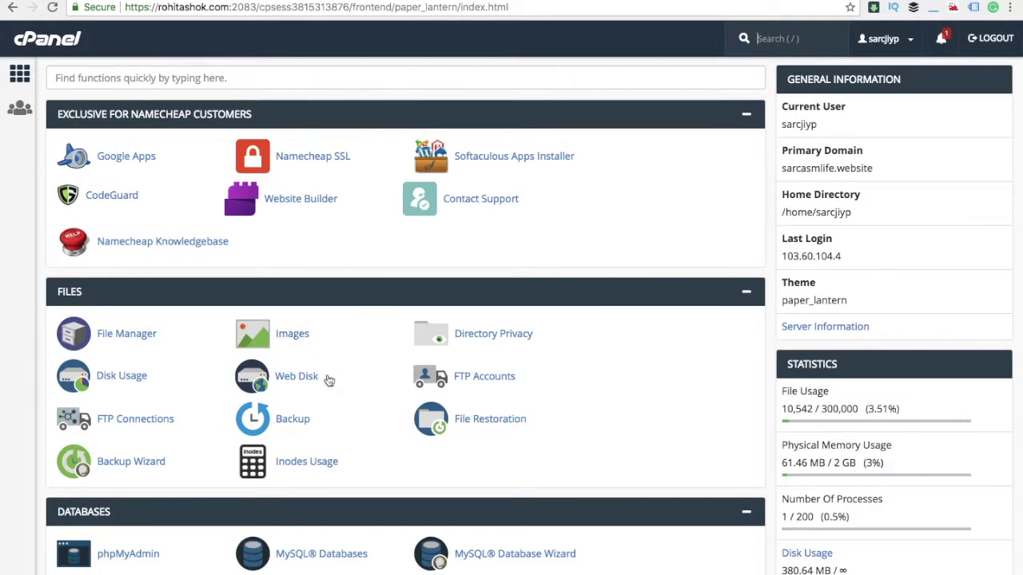
pyautogui.scroll(-5, 336, 462)
pyautogui.scroll(-1, 335, 465)
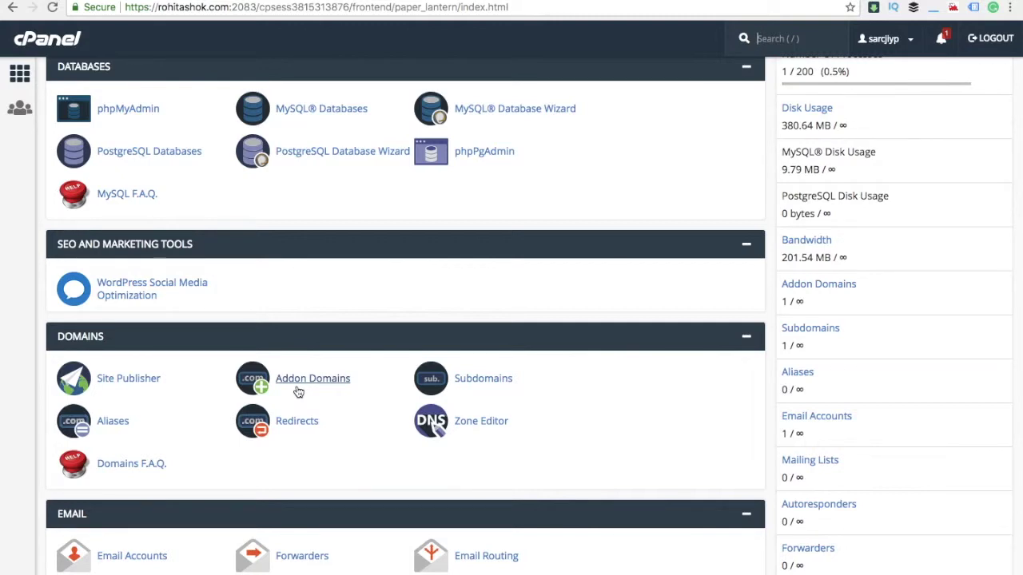
pyautogui.scroll(6, 298, 392)
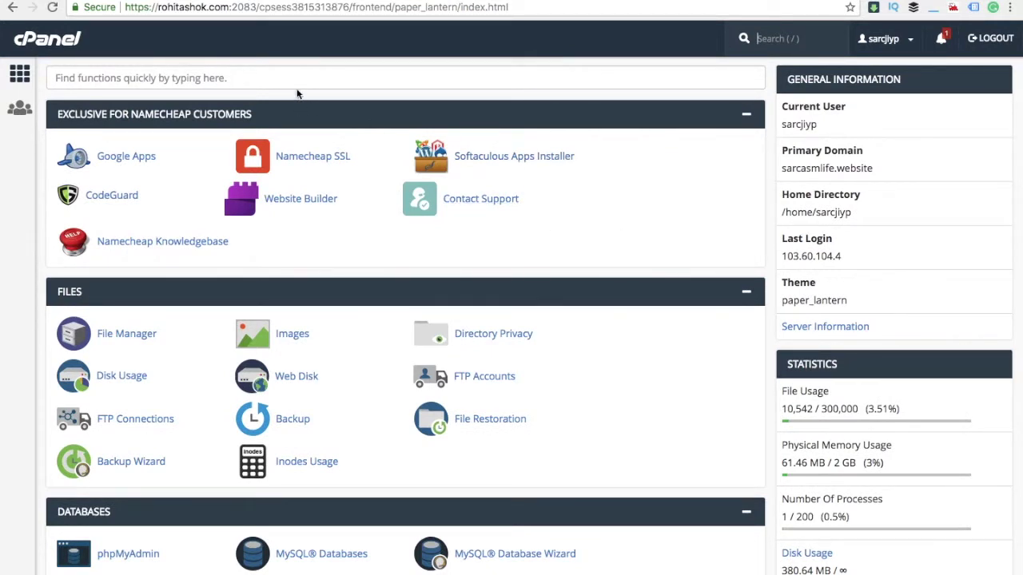
# Open WordPress in Softaculous Apps Installer, showing version 4.9.7 and the rohitashok.com install
pyautogui.click(271, 74)
pyautogui.write('word')
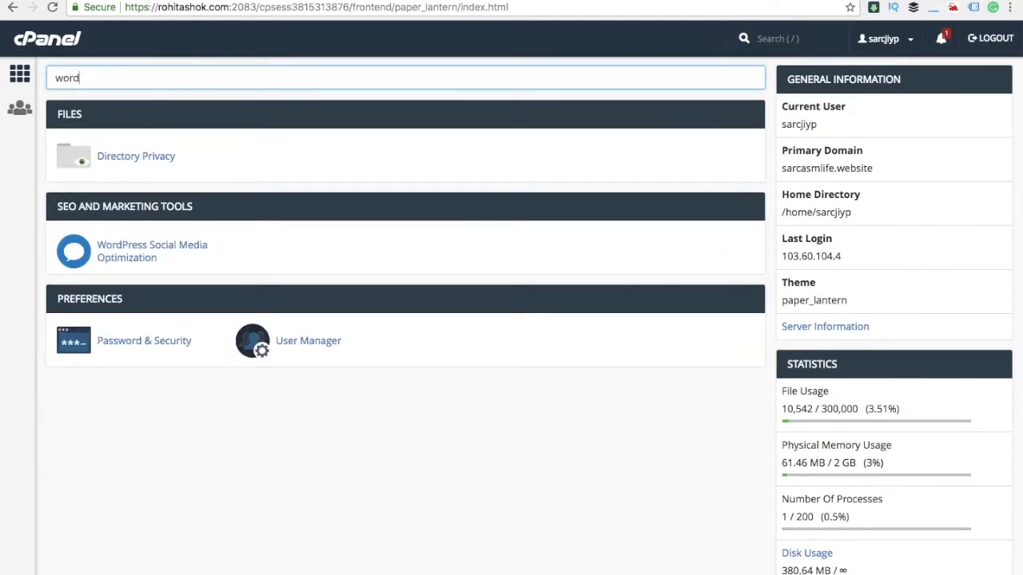
pyautogui.write('press')
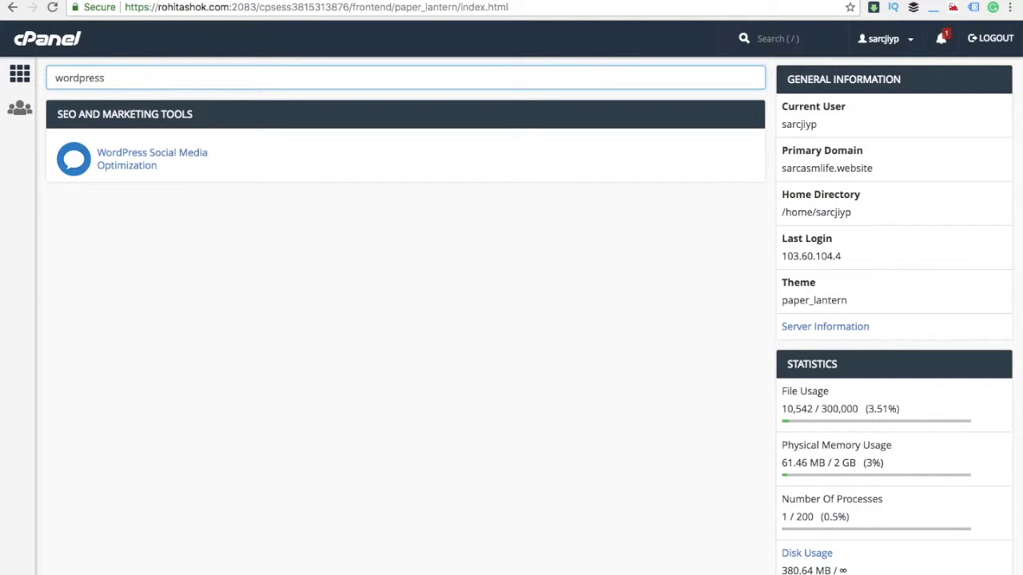
pyautogui.press('BackSpace')
pyautogui.press('BackSpace')
pyautogui.press('BackSpace')
pyautogui.press('BackSpace')
pyautogui.press('BackSpace')
pyautogui.press('BackSpace')
pyautogui.press('BackSpace')
pyautogui.press('BackSpace')
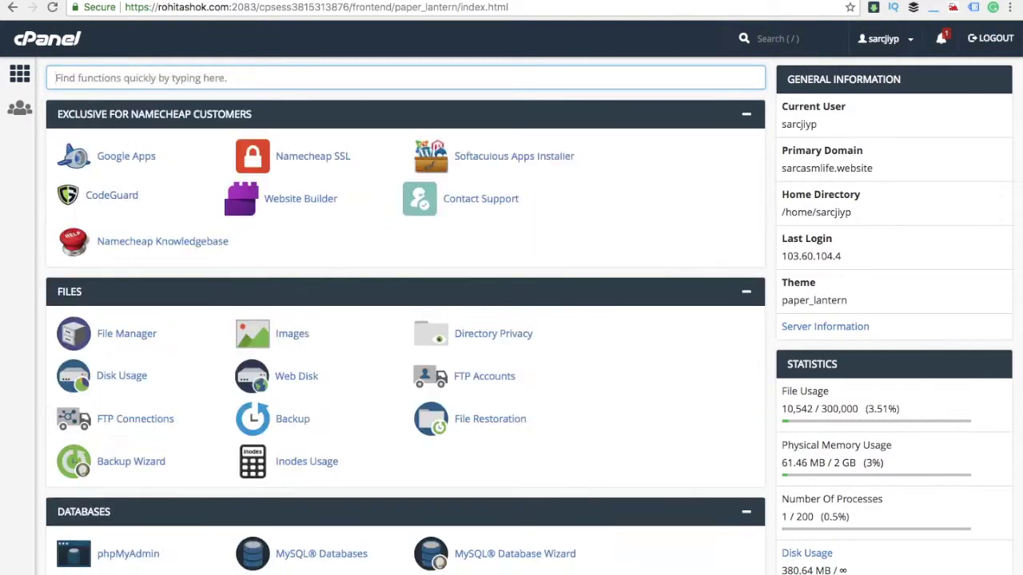
pyautogui.click(497, 164)
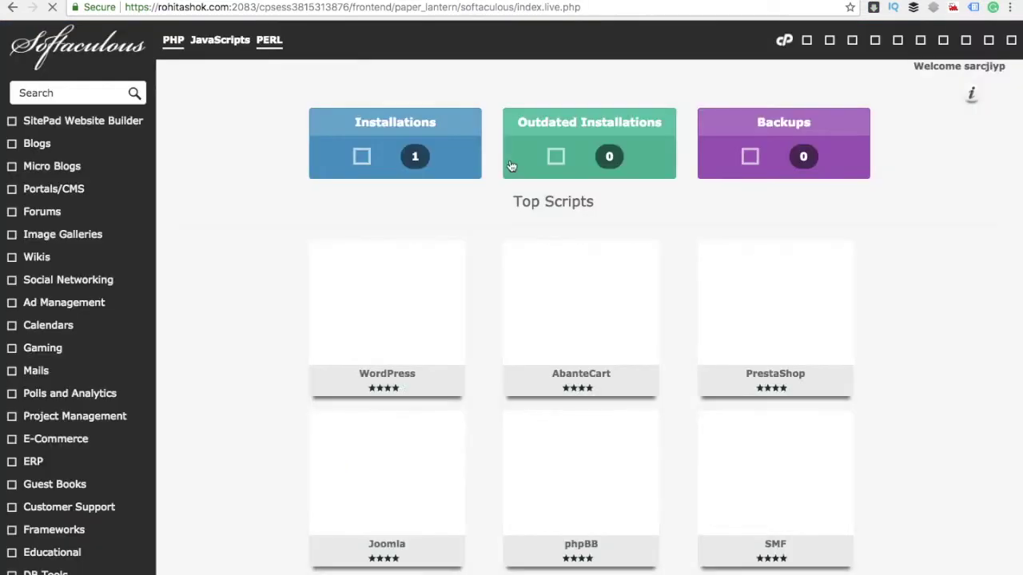
pyautogui.moveTo(378, 306)
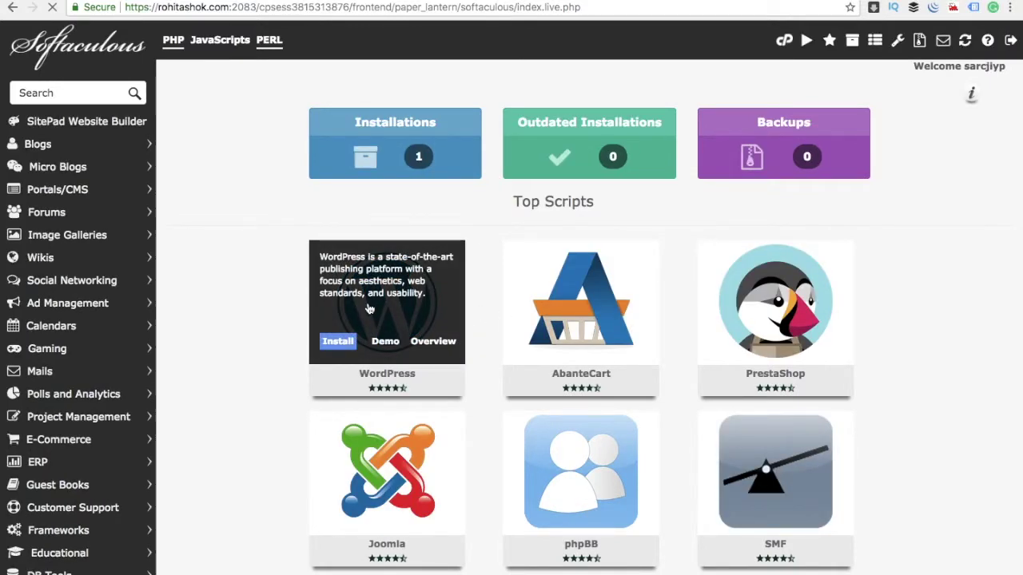
pyautogui.click(369, 310)
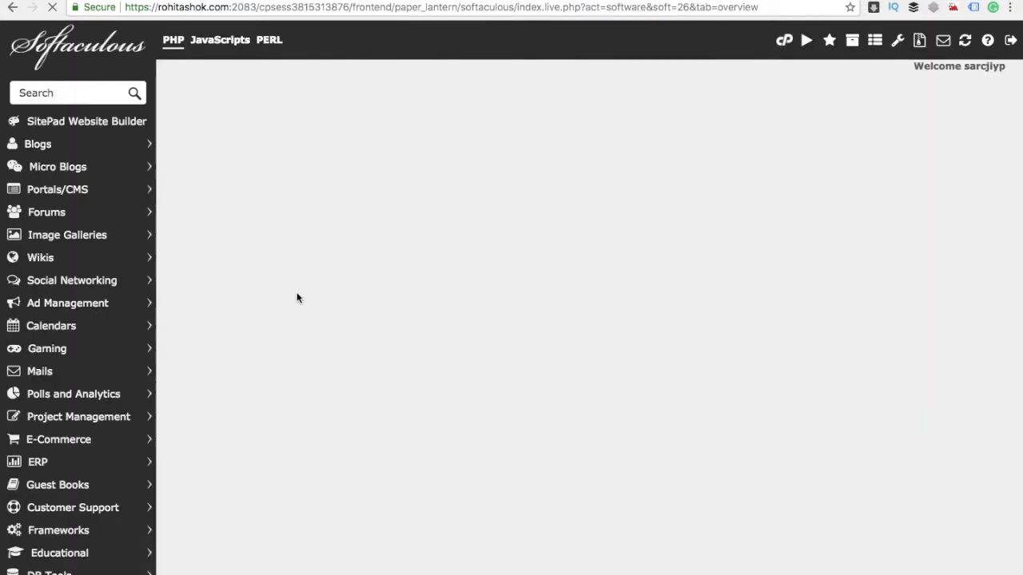
pyautogui.scroll(-5, 461, 415)
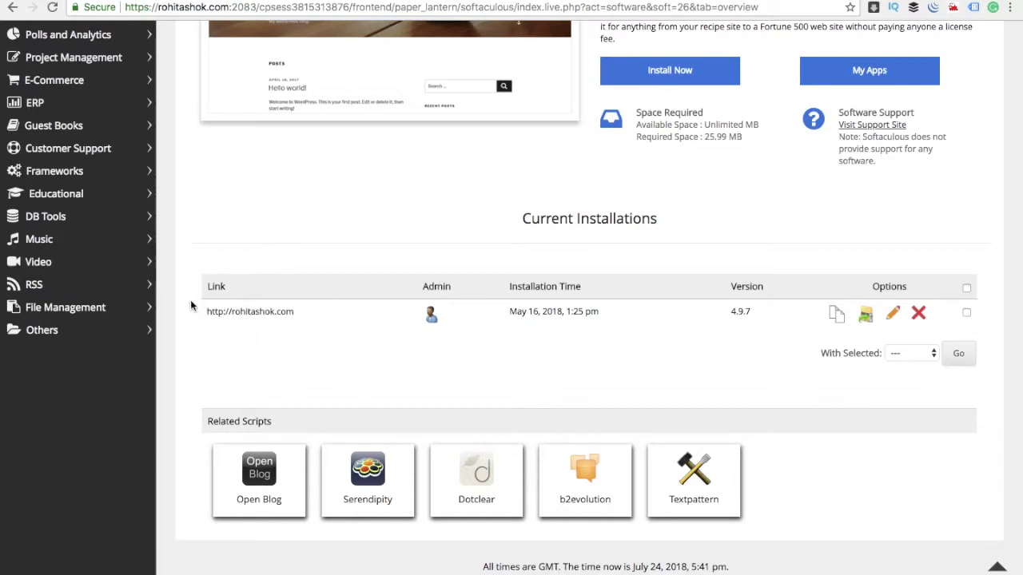
pyautogui.scroll(10, 308, 344)
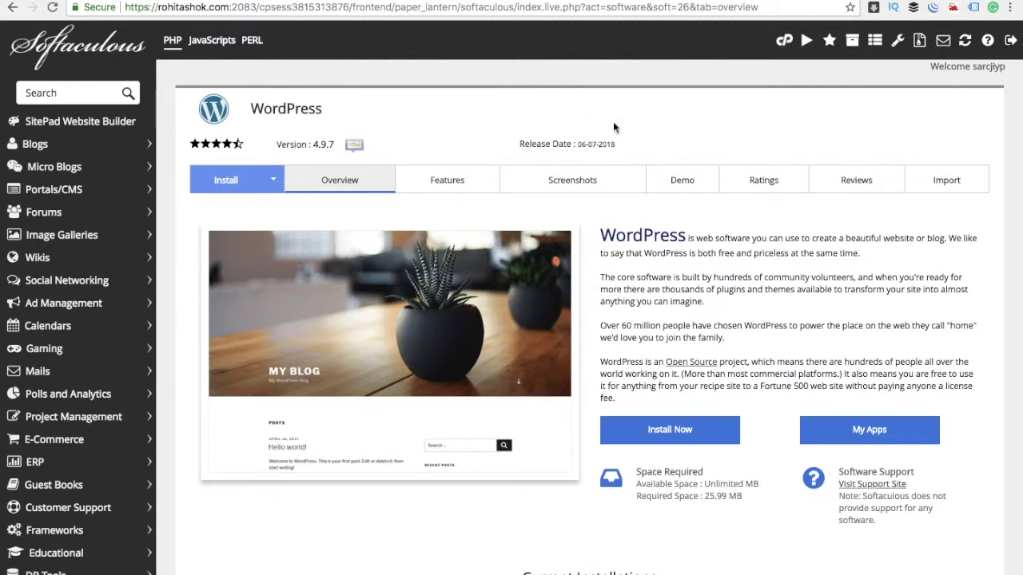
# Go from cPanel home to the Addon Domains page
pyautogui.click(783, 44)
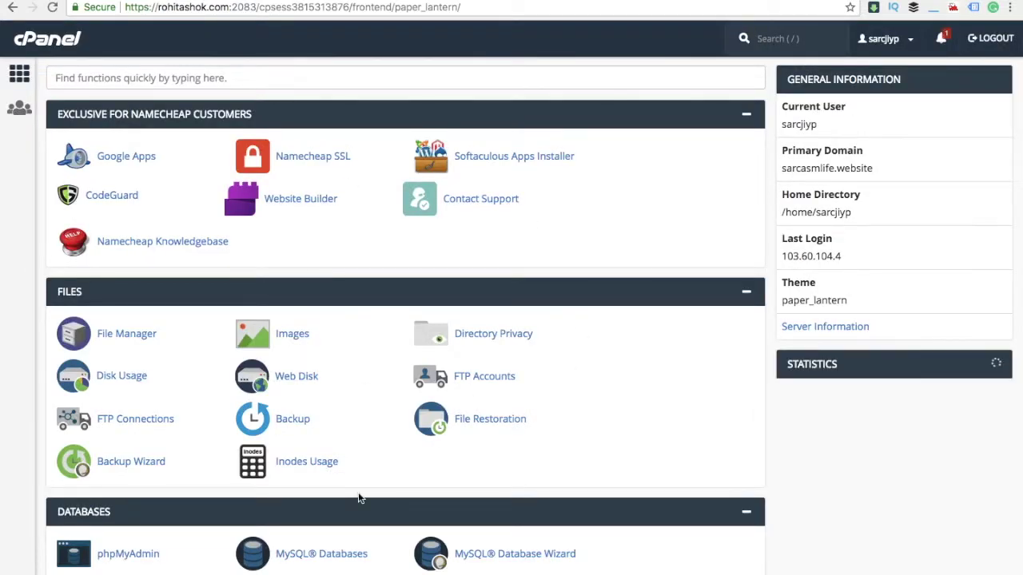
pyautogui.scroll(-3, 359, 495)
pyautogui.scroll(-6, 357, 497)
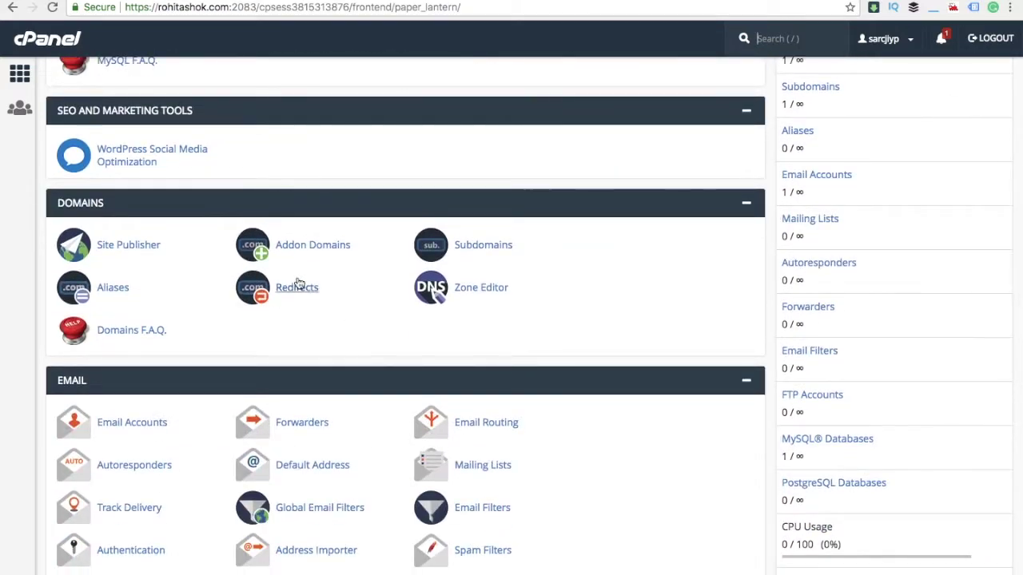
pyautogui.click(297, 248)
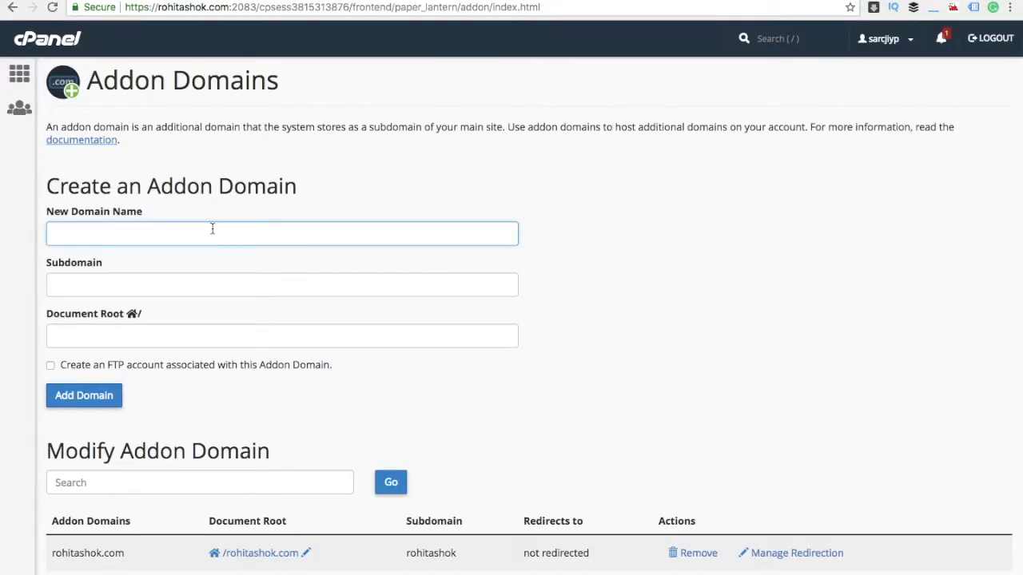
# Add howzhow.co as an addon domain with subdomain howzhow and document root /howzhow.co
pyautogui.write('howzh')
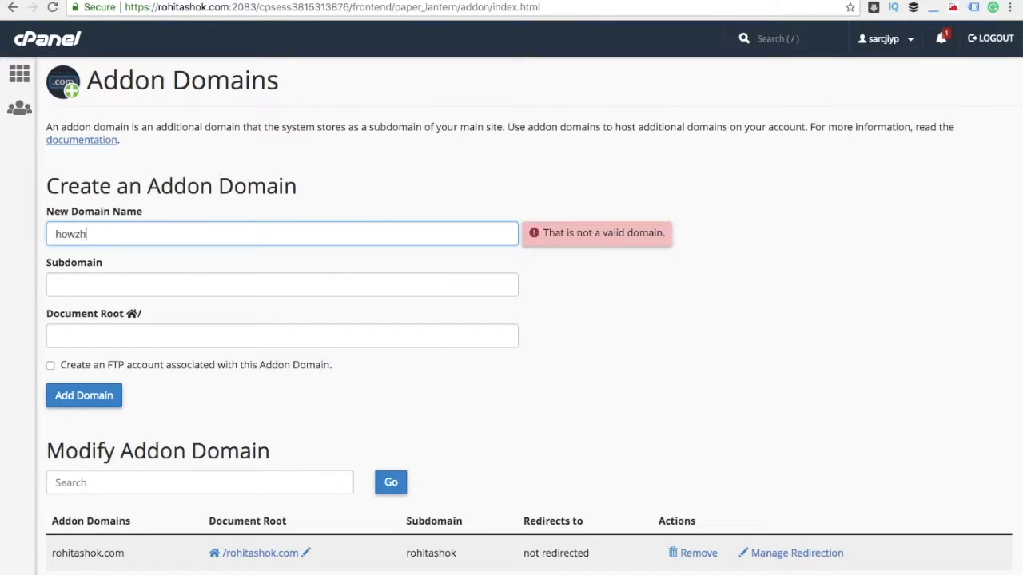
pyautogui.write('ow.co')
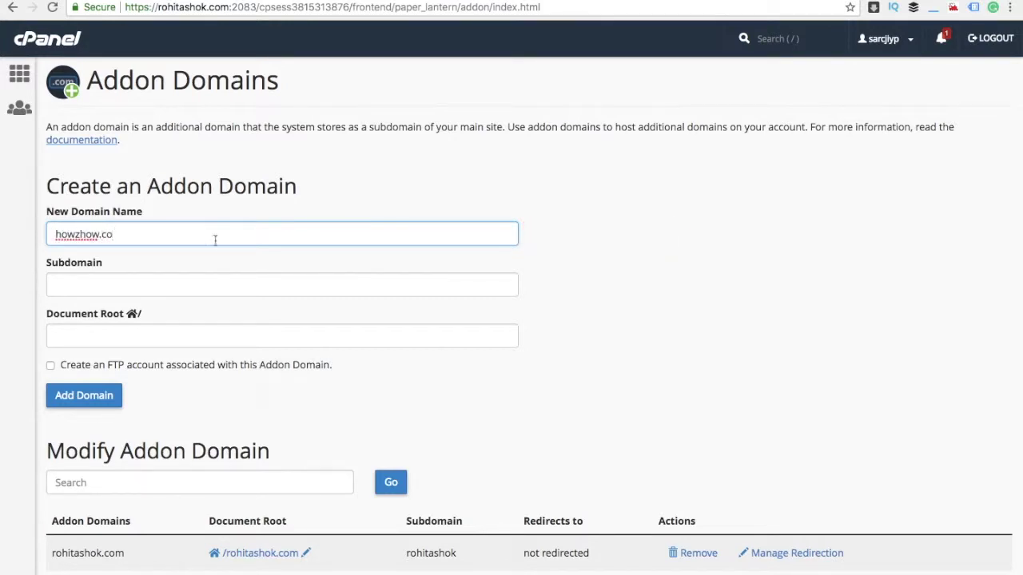
pyautogui.click(182, 290)
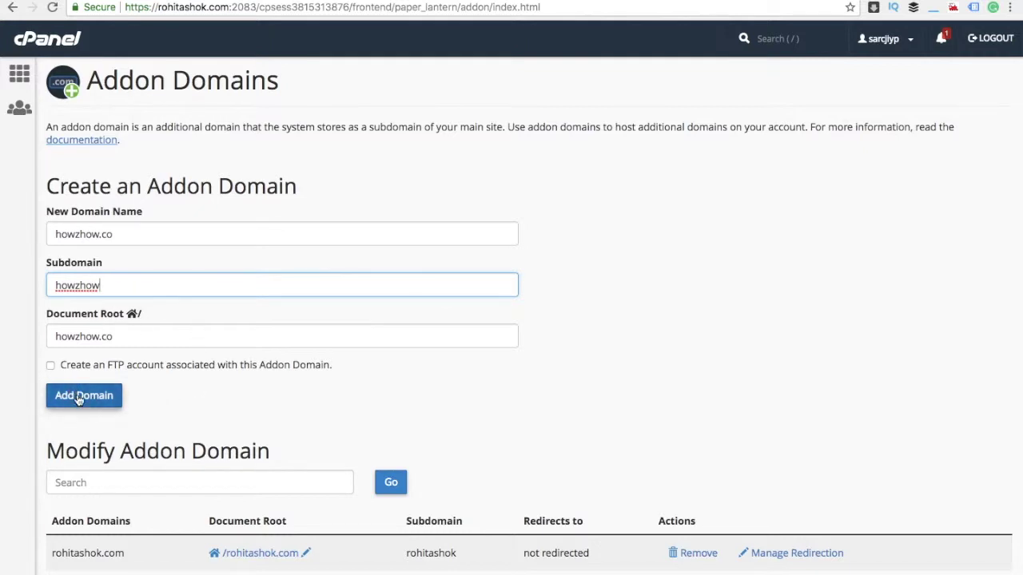
pyautogui.scroll(-2, 83, 399)
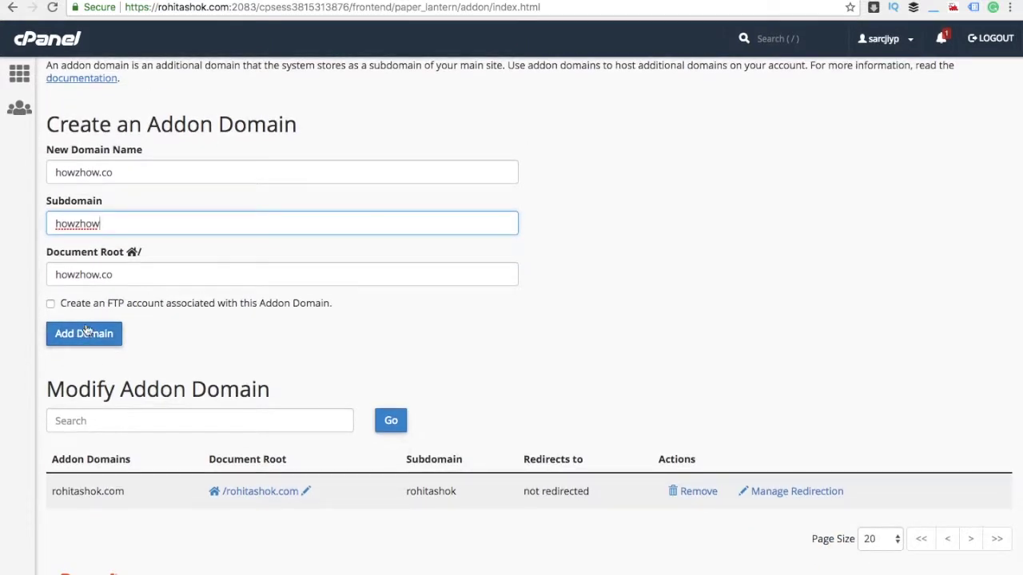
pyautogui.click(86, 397)
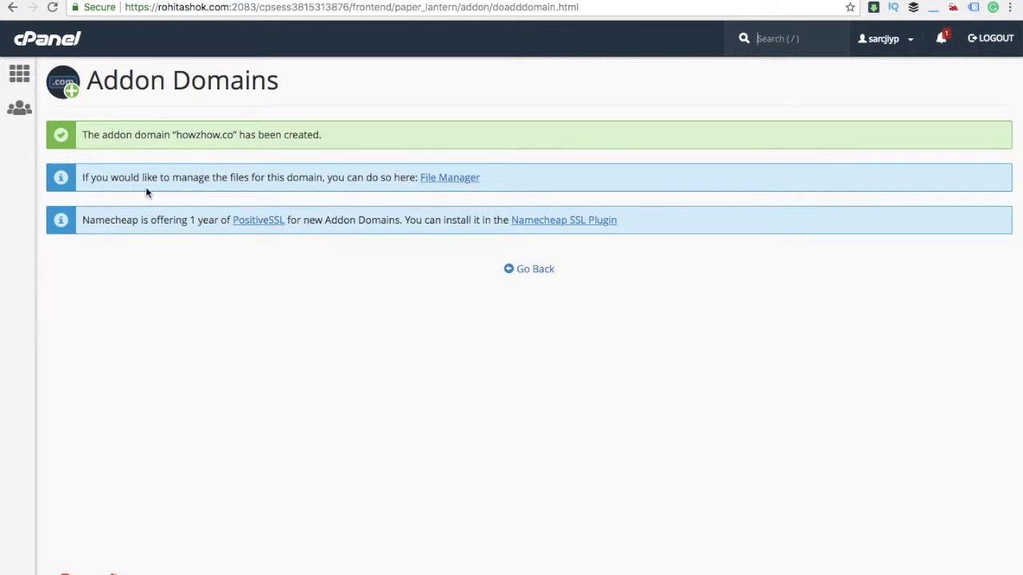
pyautogui.click(536, 274)
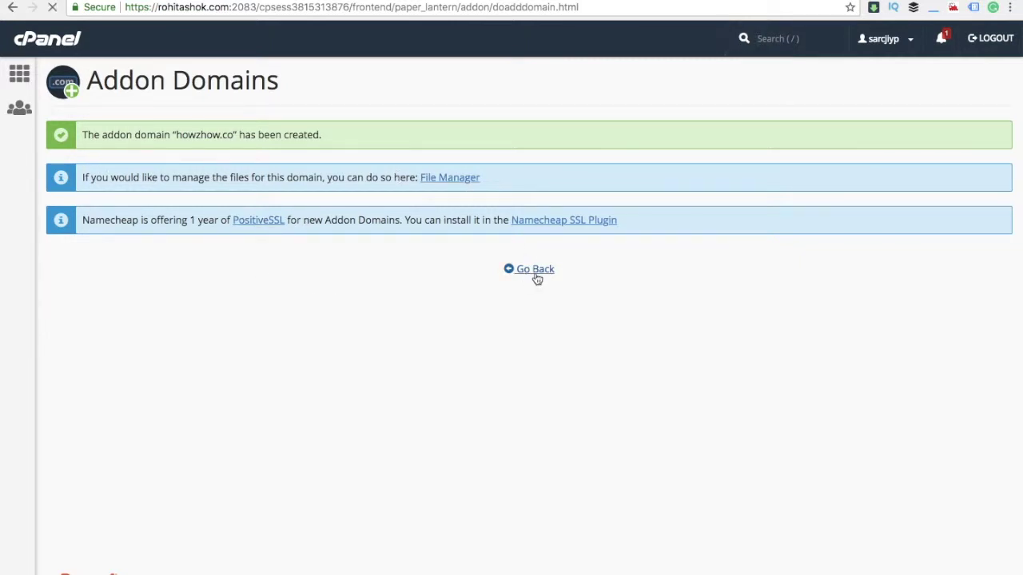
pyautogui.scroll(-2, 363, 282)
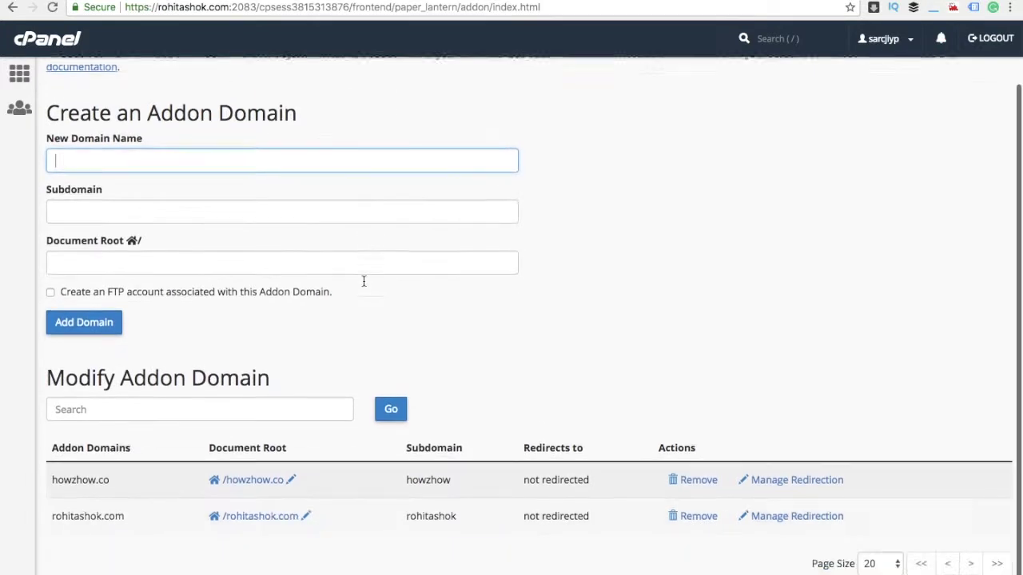
pyautogui.scroll(-1, 363, 281)
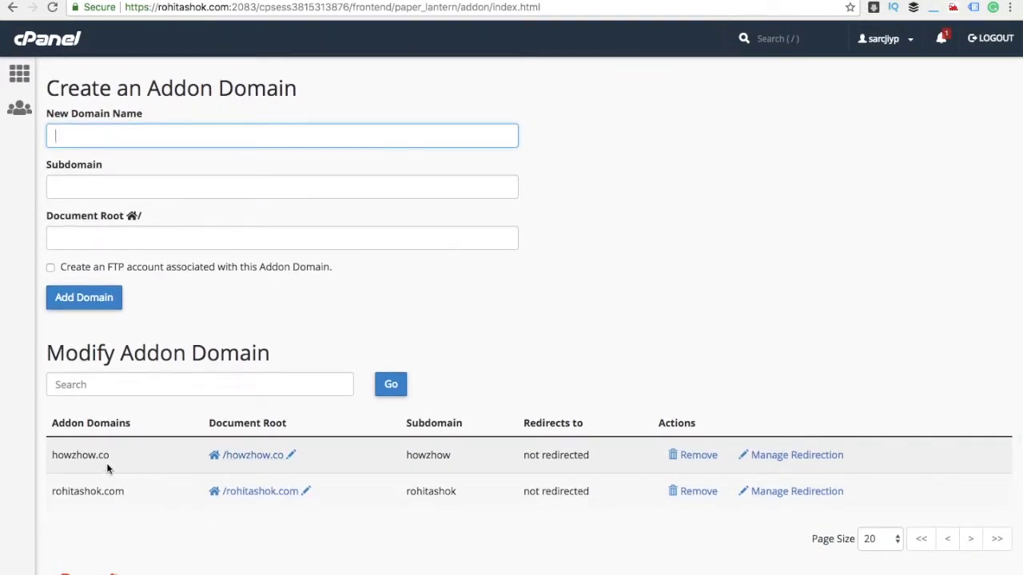
pyautogui.scroll(3, 190, 314)
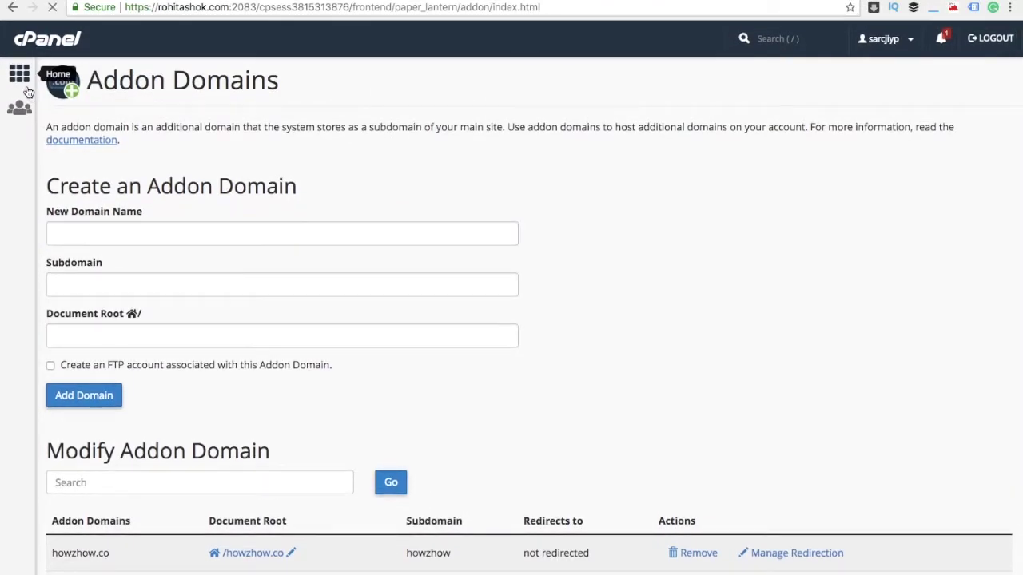
pyautogui.click(19, 73)
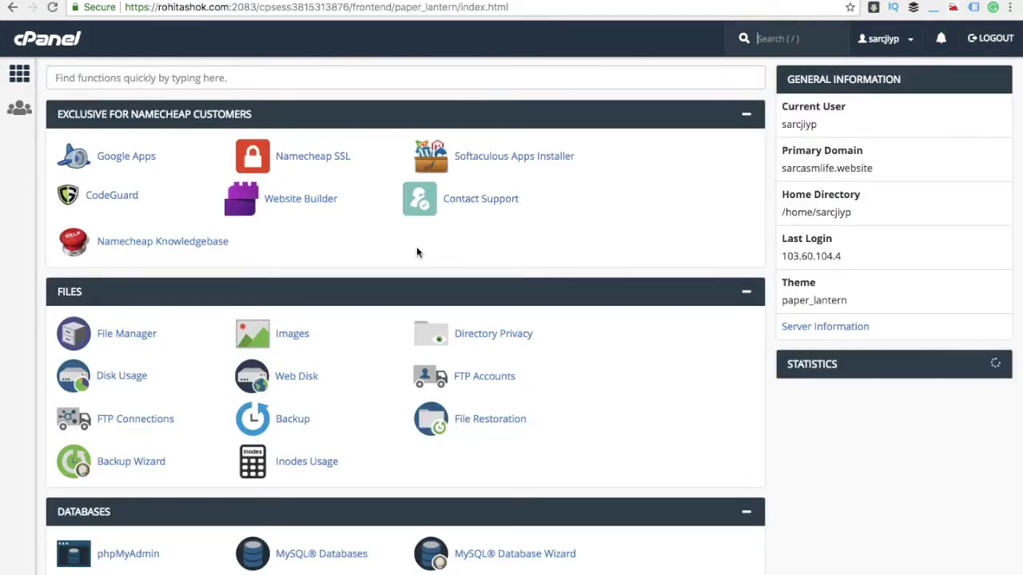
# Start a new WordPress installation from Softaculous Apps Installer
pyautogui.click(509, 164)
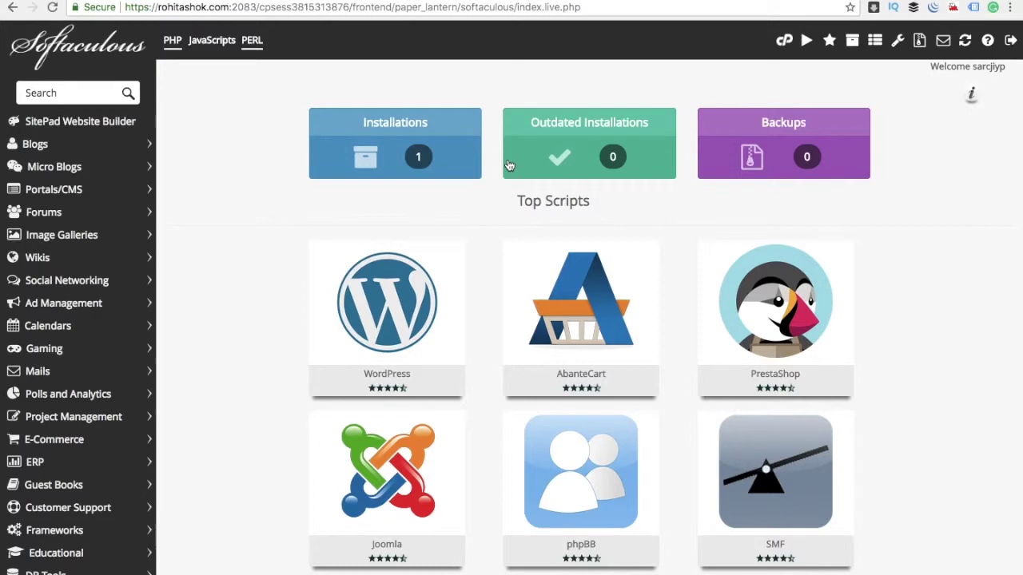
pyautogui.moveTo(409, 341)
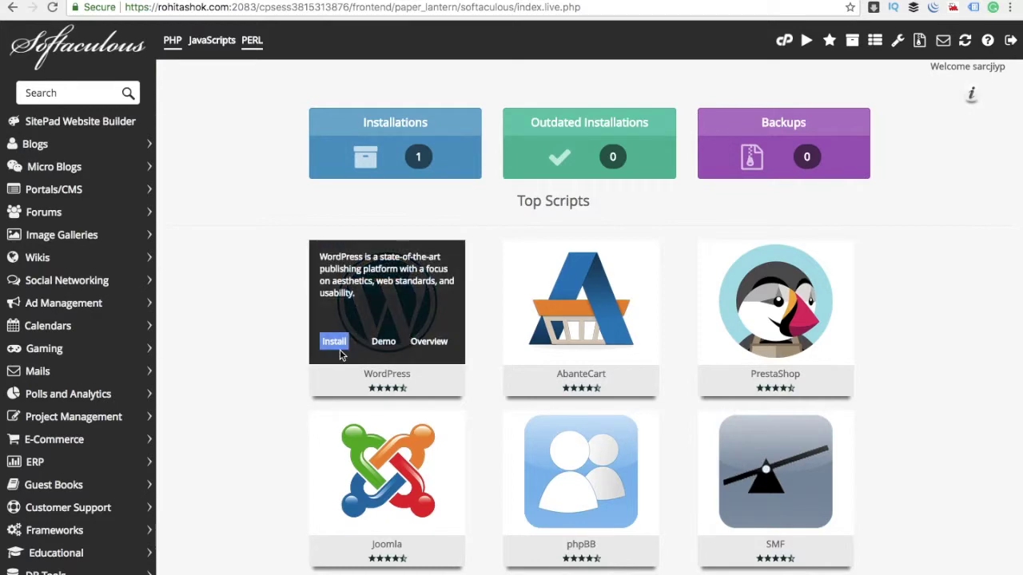
pyautogui.click(334, 347)
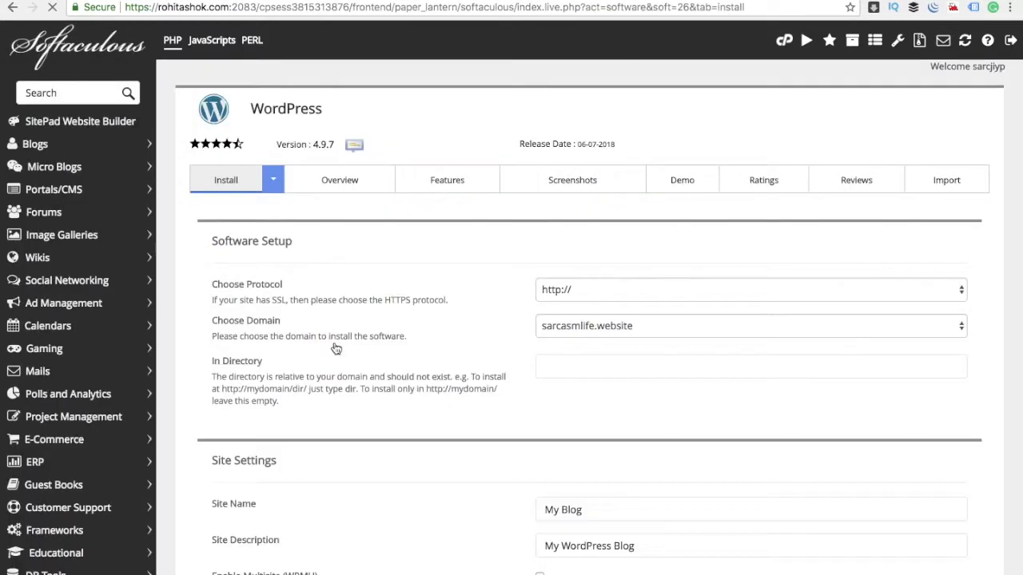
pyautogui.scroll(-2, 422, 343)
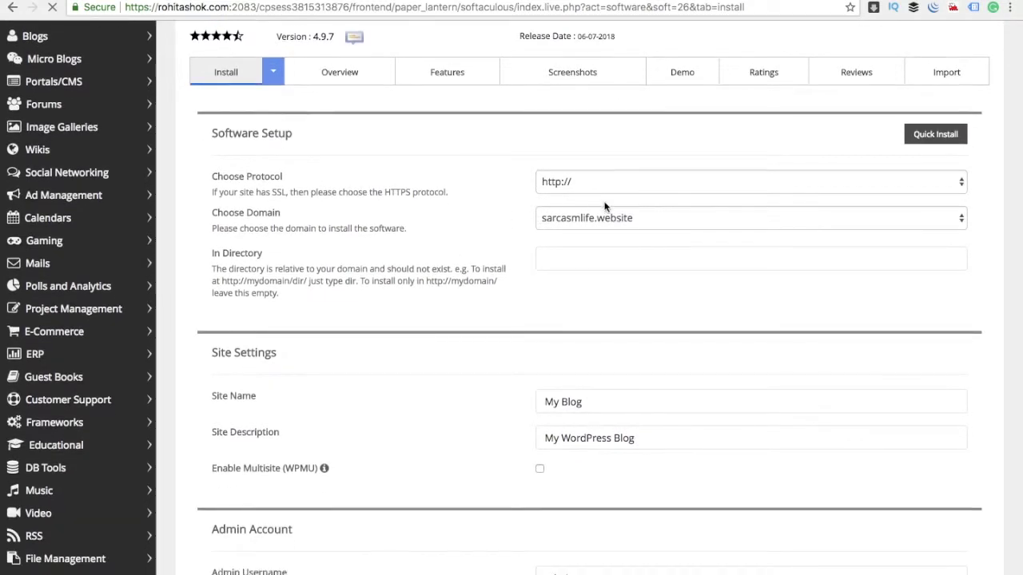
pyautogui.click(674, 260)
pyautogui.scroll(-1, 674, 265)
pyautogui.scroll(3, 673, 266)
pyautogui.scroll(-9, 673, 261)
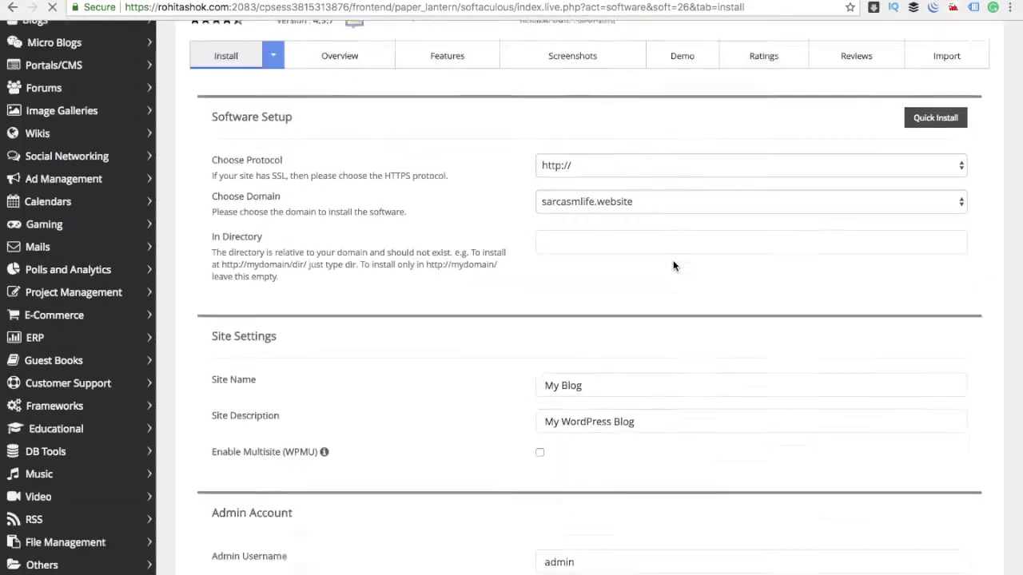
pyautogui.scroll(-3, 672, 264)
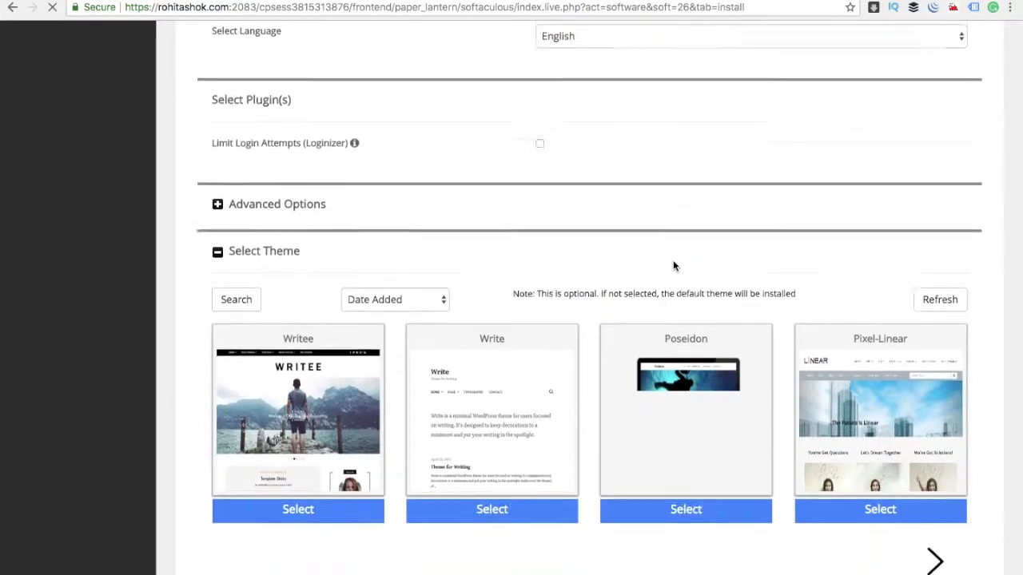
pyautogui.scroll(9, 673, 267)
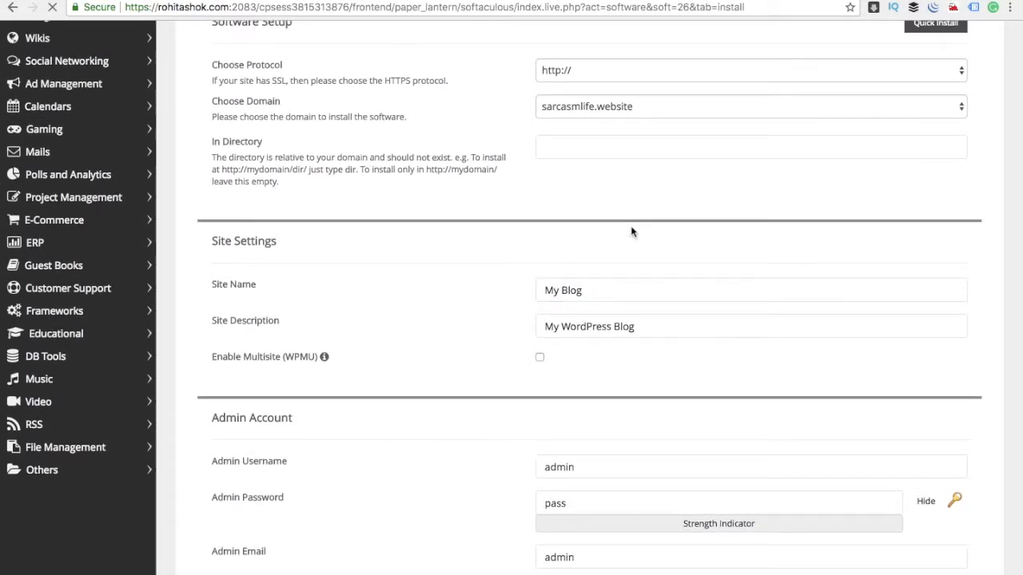
pyautogui.scroll(3, 629, 228)
pyautogui.click(619, 250)
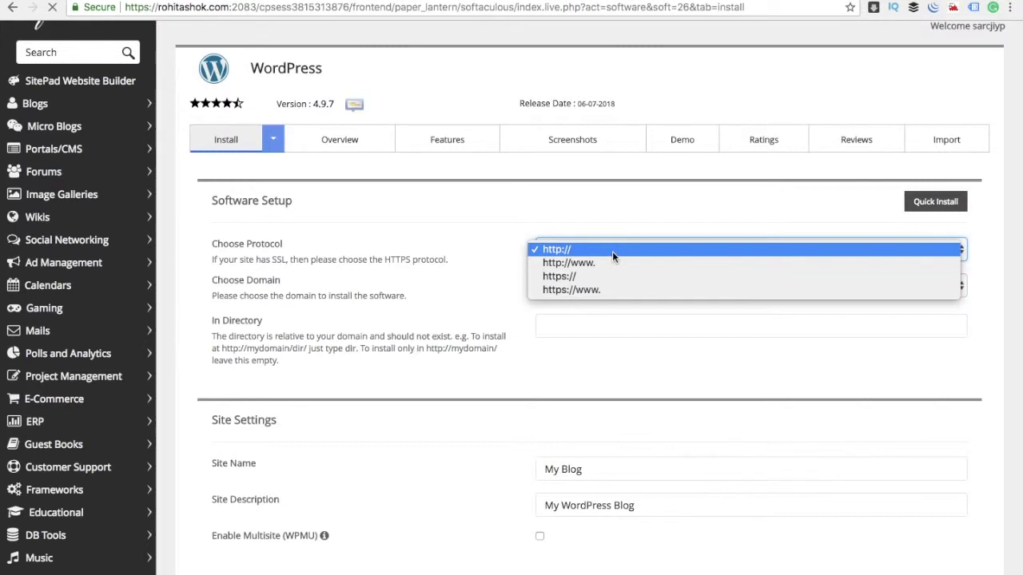
pyautogui.click(612, 251)
pyautogui.click(612, 284)
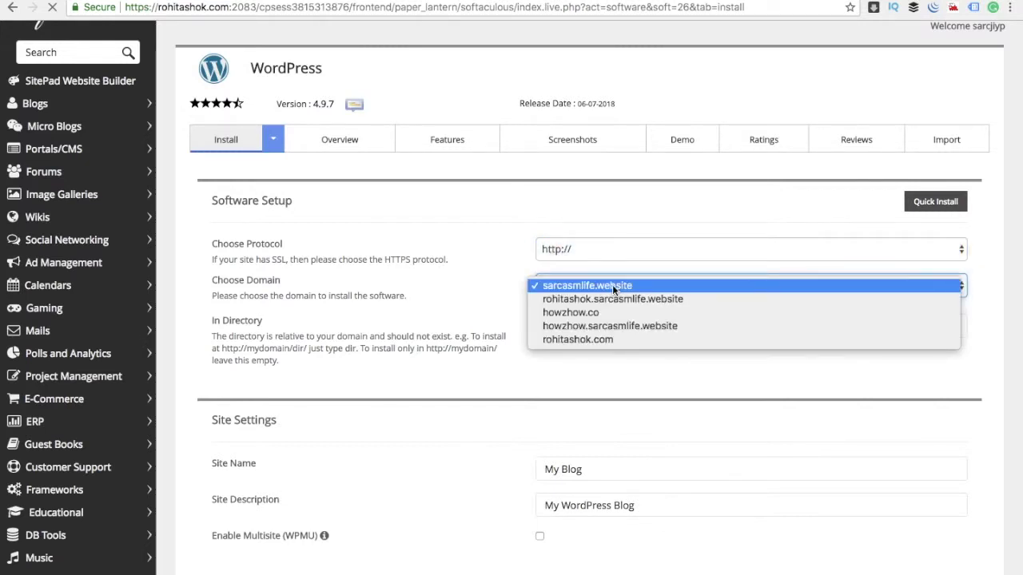
pyautogui.click(603, 313)
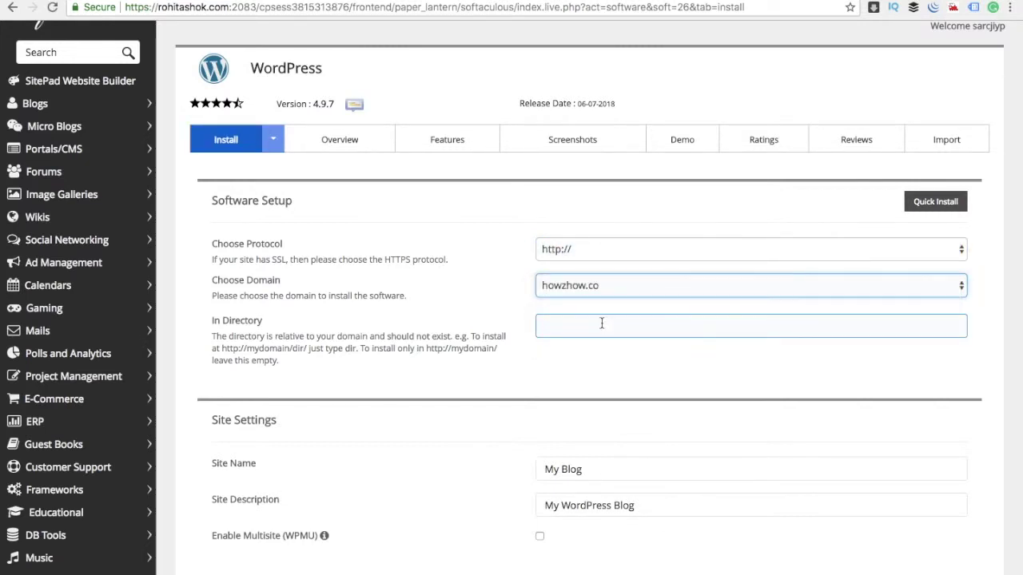
pyautogui.scroll(-5, 602, 323)
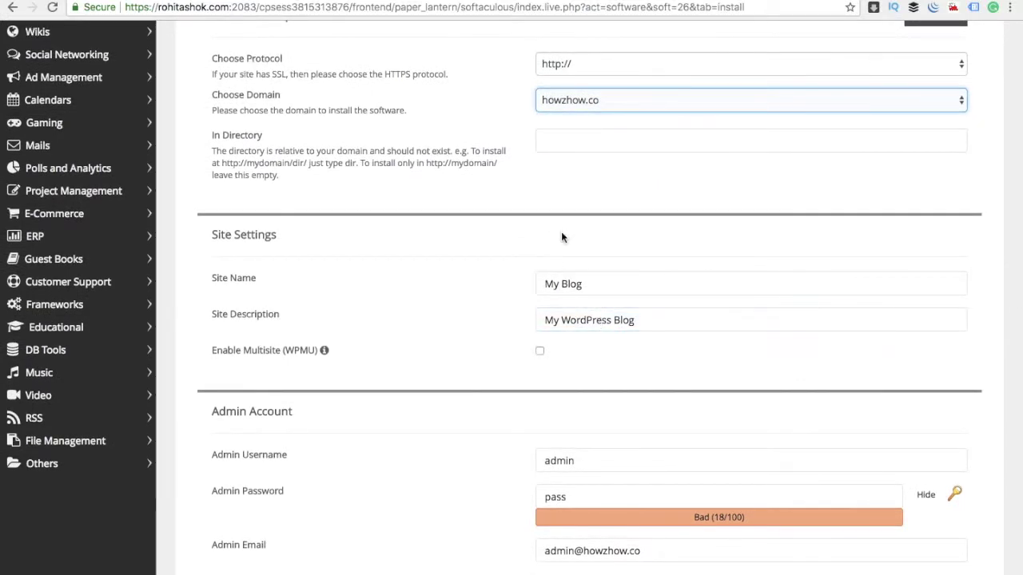
pyautogui.scroll(-10, 561, 237)
pyautogui.scroll(15, 561, 234)
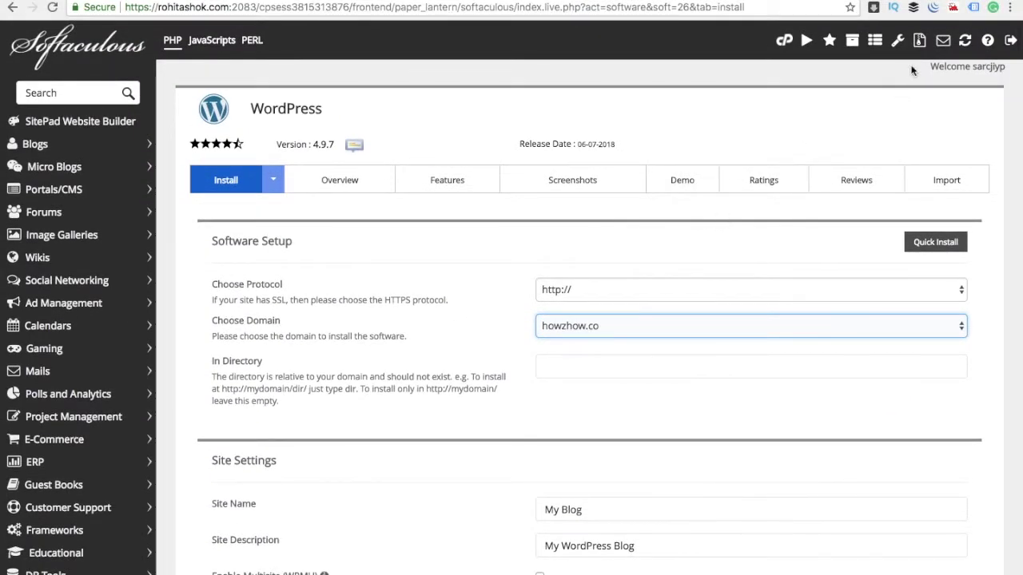
pyautogui.click(1011, 42)
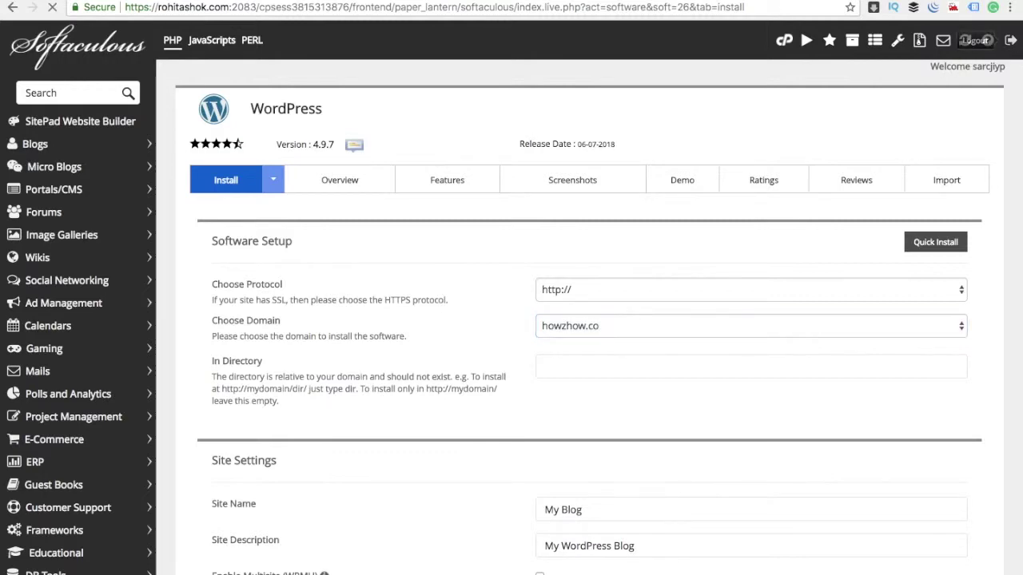